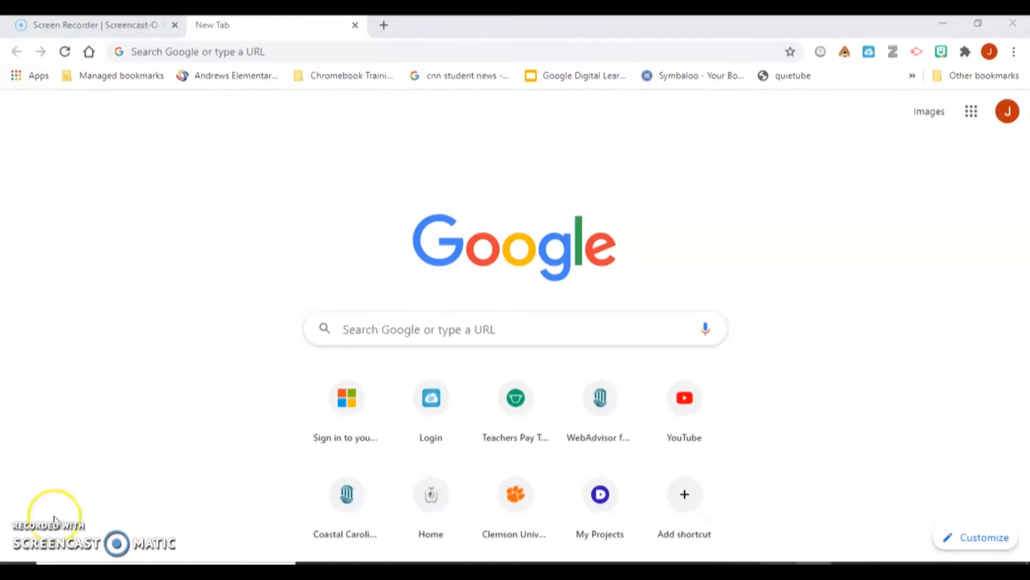
- Sign in to the ClassLink Launchpad with the school Google account and launch Seesaw from My Apps
left_click(134, 80)
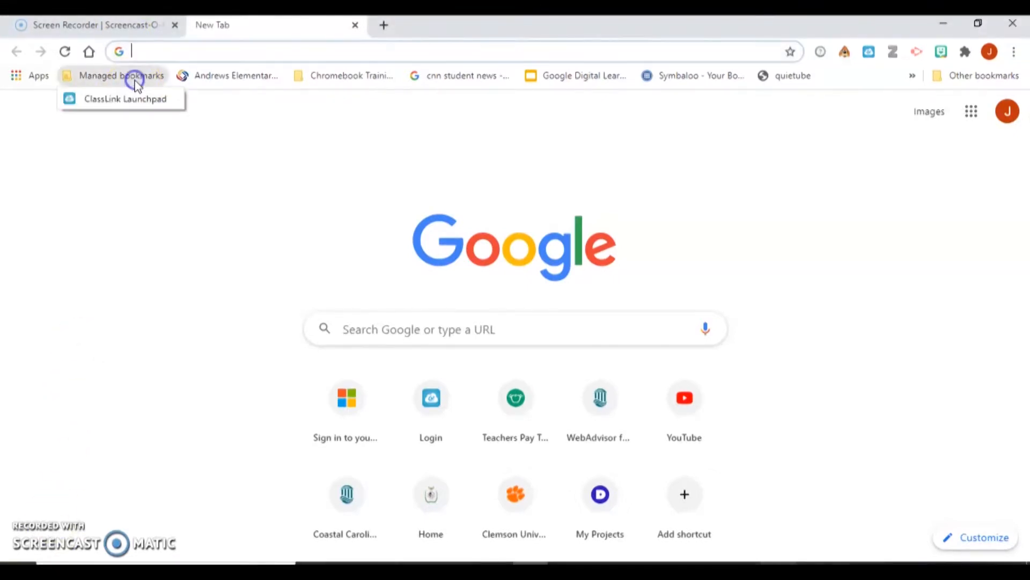
left_click(137, 107)
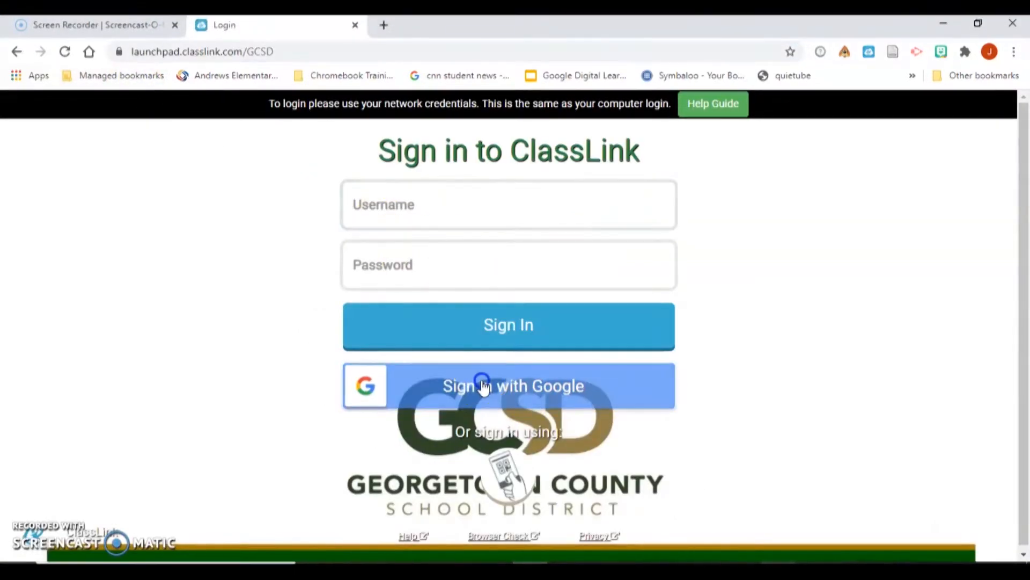
left_click(483, 385)
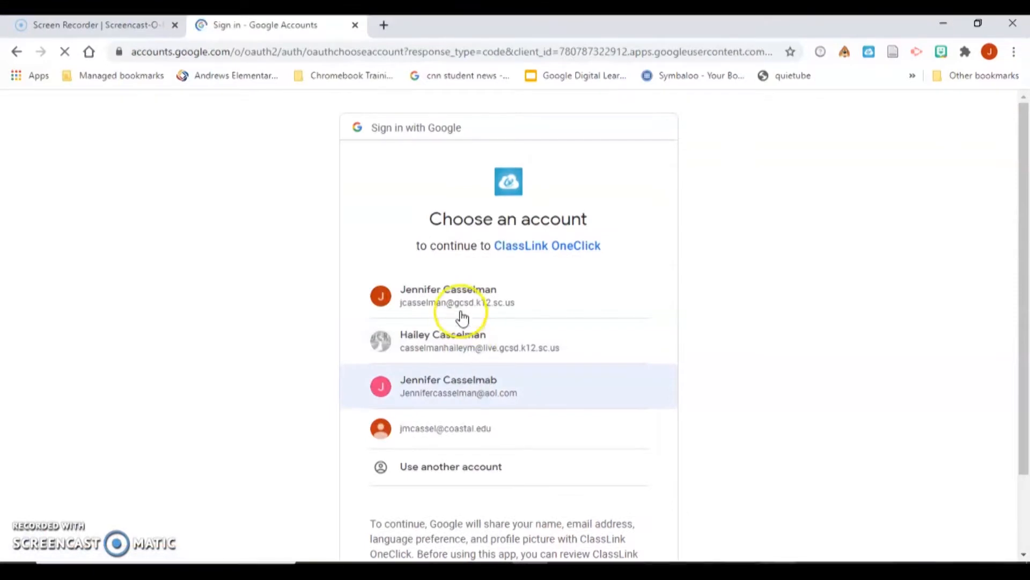
left_click(462, 316)
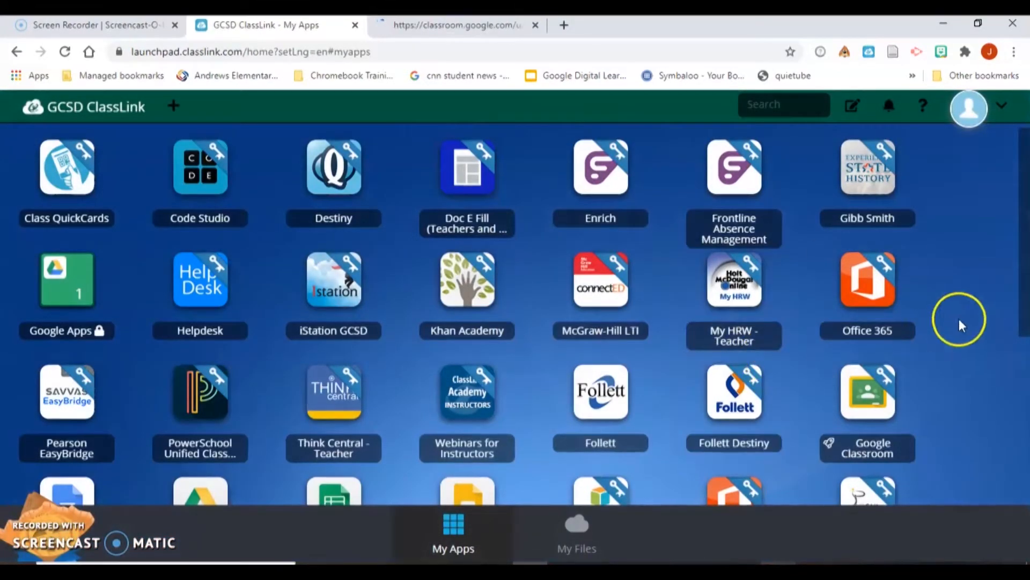
left_click_drag(1025, 283, 1019, 394)
left_click(766, 389)
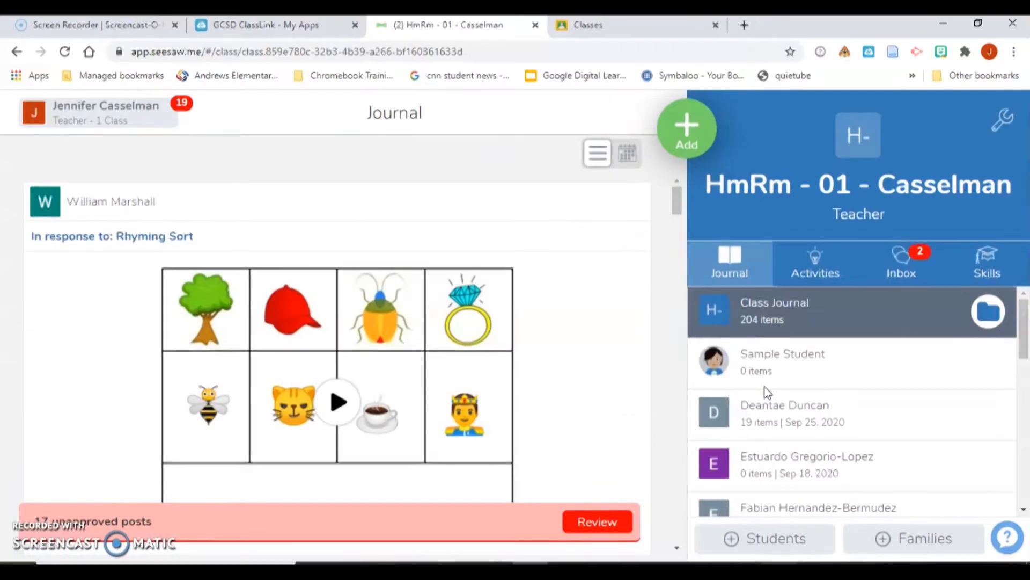
- Choose Assign Activity from Seesaw's Add menu to reach My Library
left_click(687, 143)
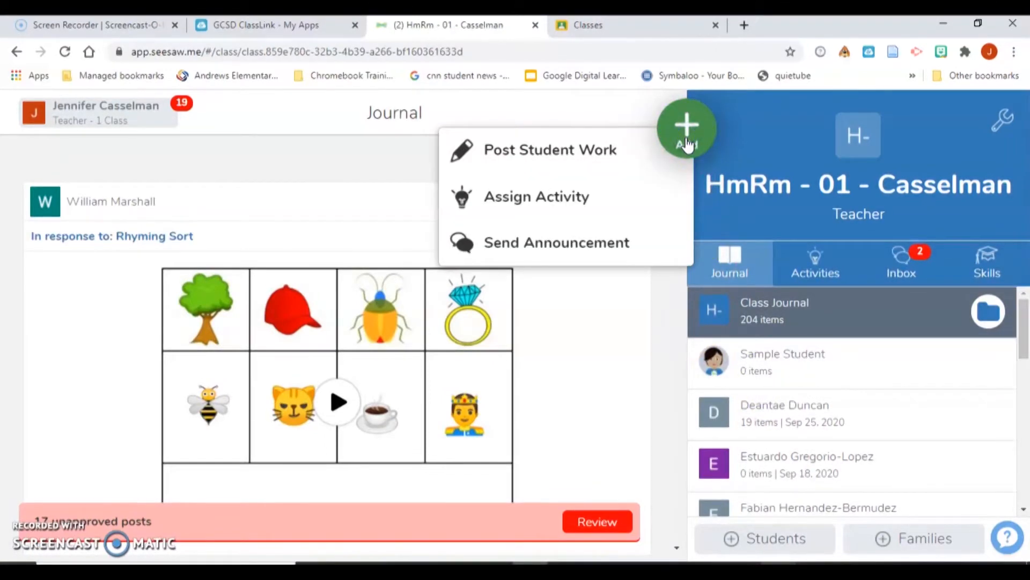
left_click(605, 200)
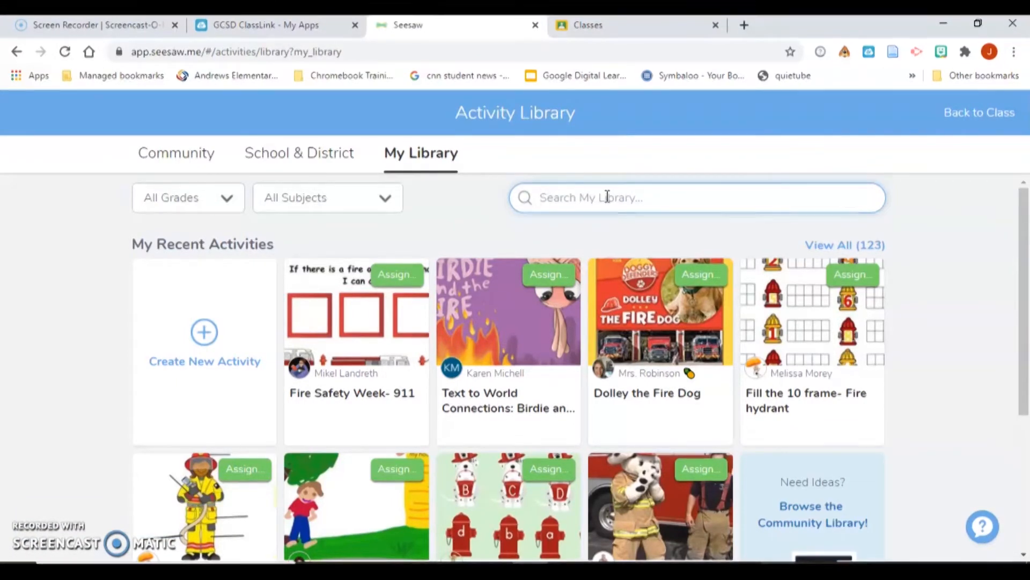
- Filter My Library to 1st Grade, search 'fire safety', and pick Fill the 10 frame- Fire hydrant to assign
left_click(227, 202)
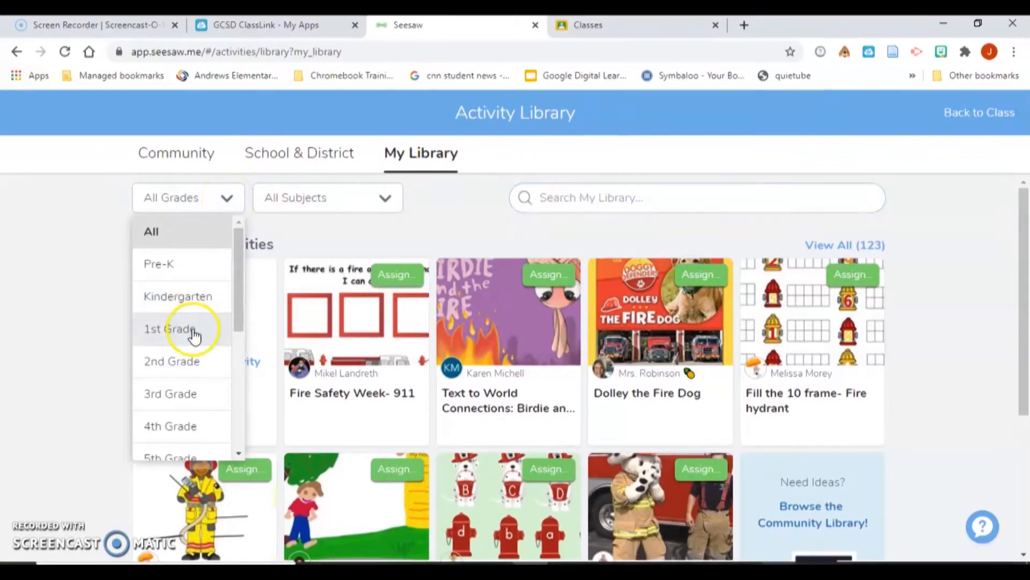
left_click(194, 336)
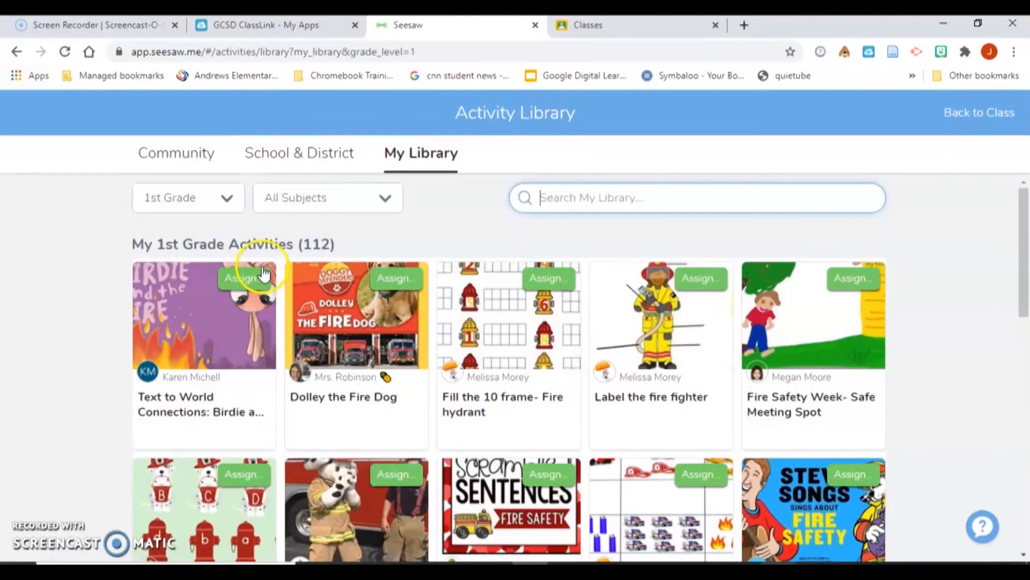
left_click(559, 200)
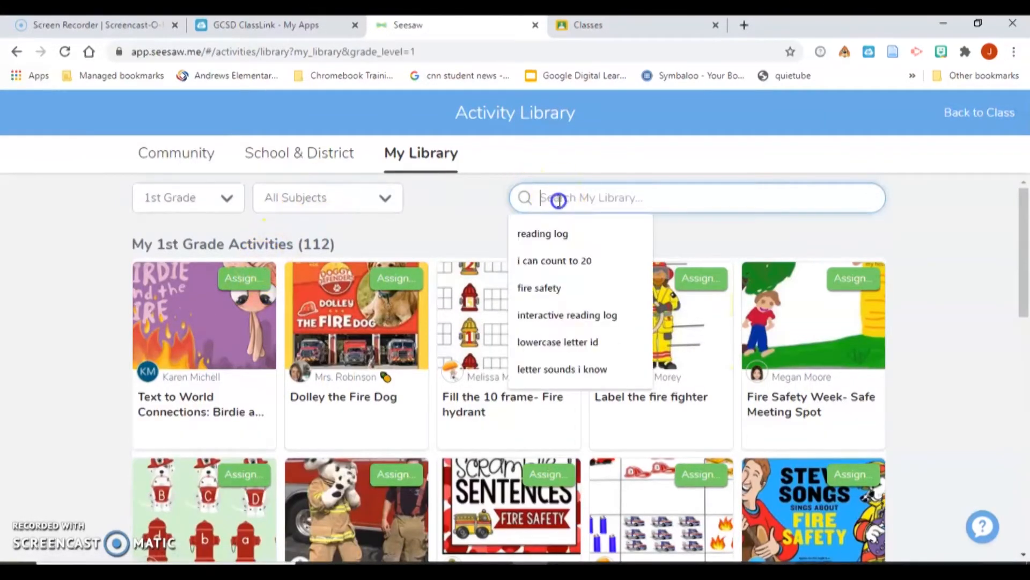
type("fire s")
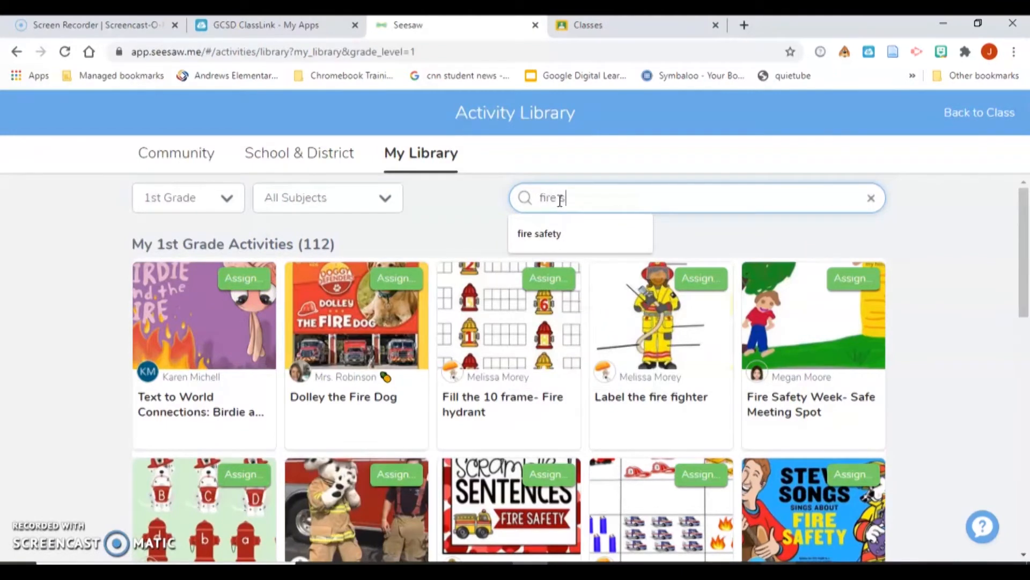
type("afety")
key("Return")
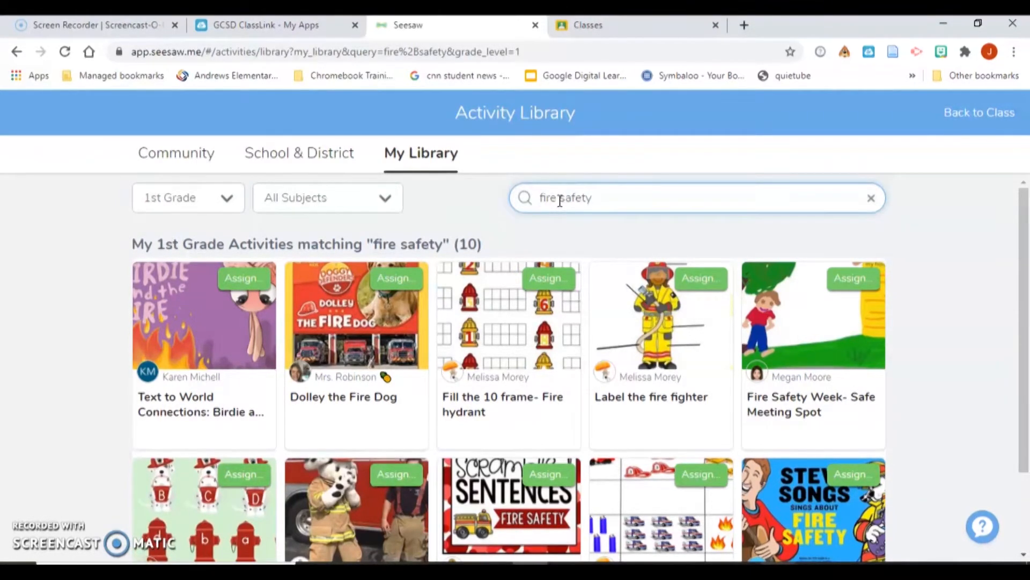
left_click(554, 221)
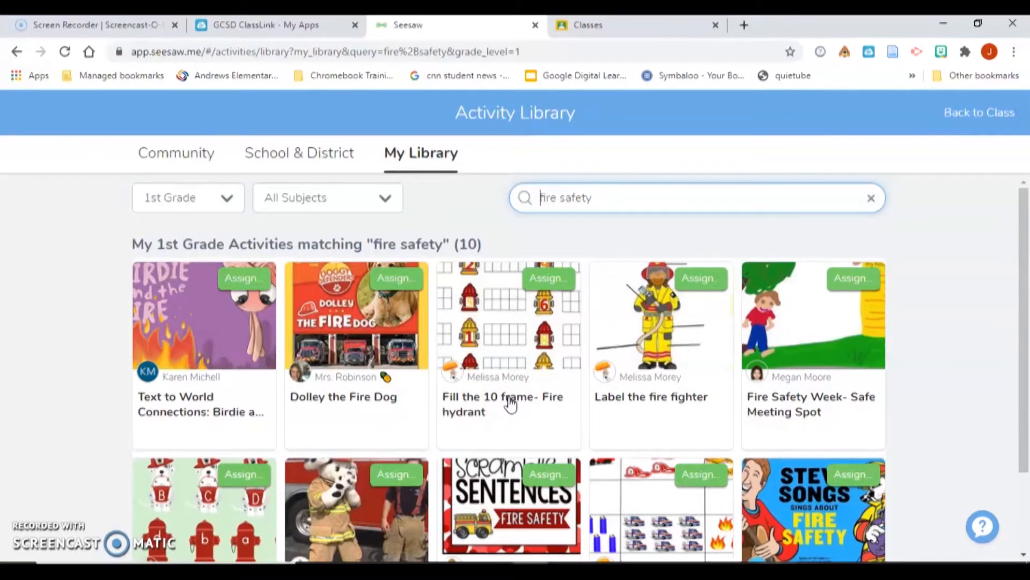
left_click(552, 296)
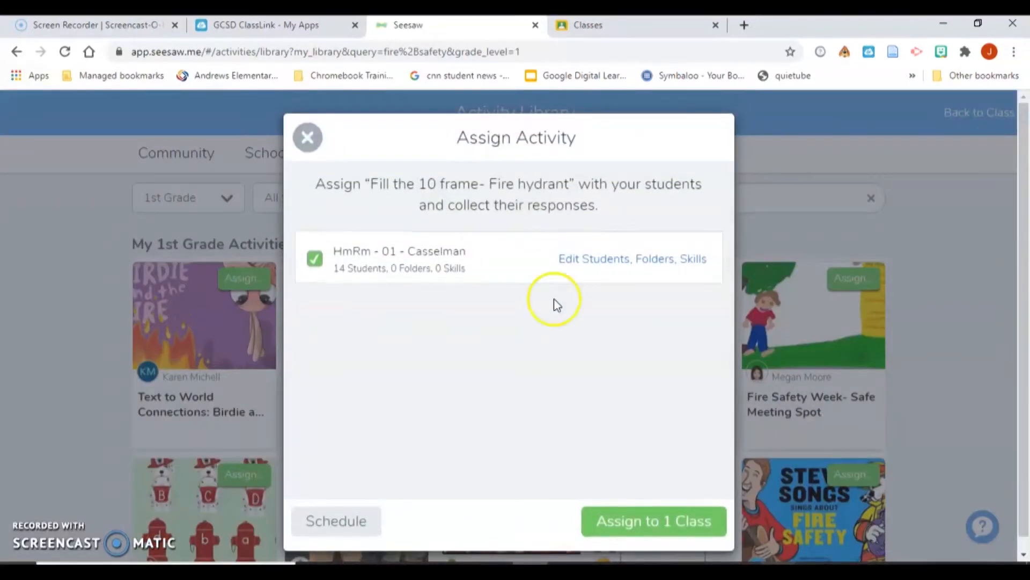
- Assign Fill the 10 frame- Fire hydrant and Fire Safety Scrambled Sentences to the homeroom class
left_click(632, 521)
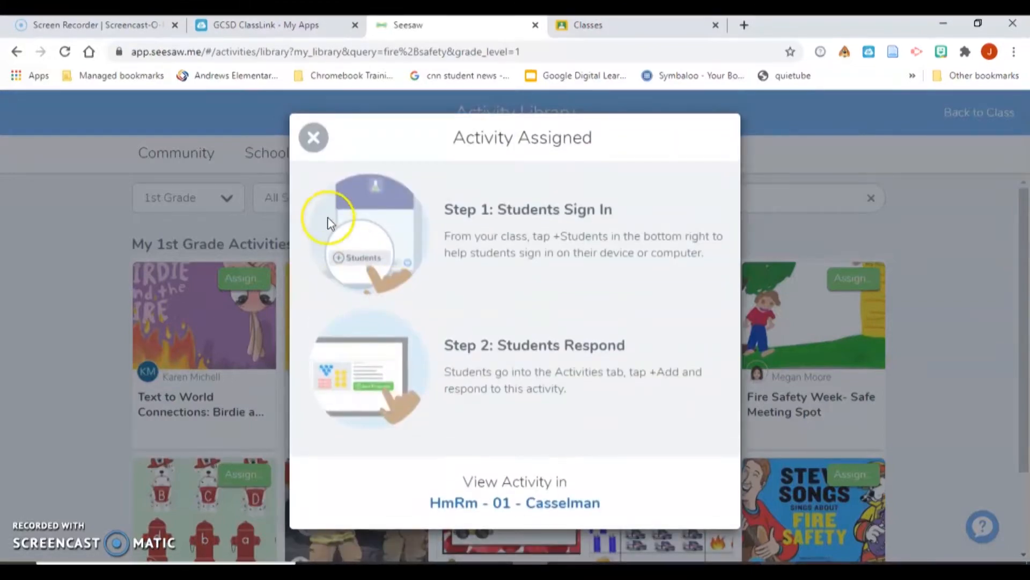
left_click(313, 137)
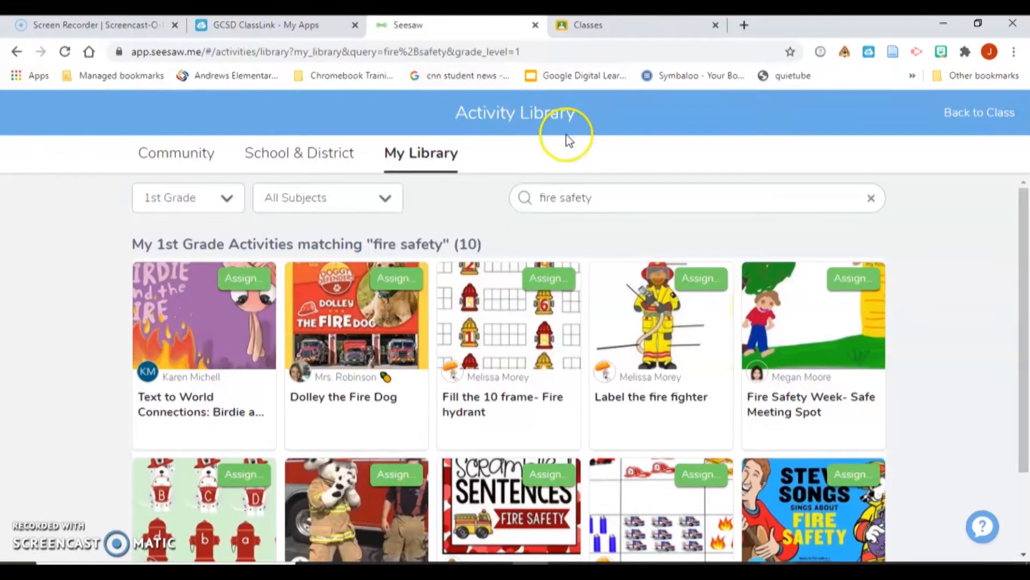
left_click_drag(1023, 223, 1026, 255)
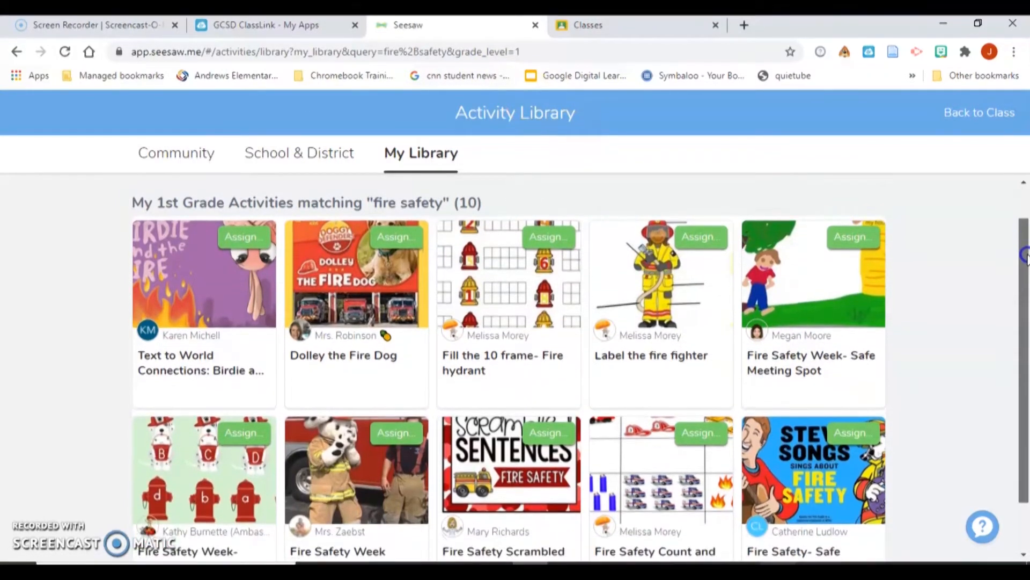
left_click(533, 442)
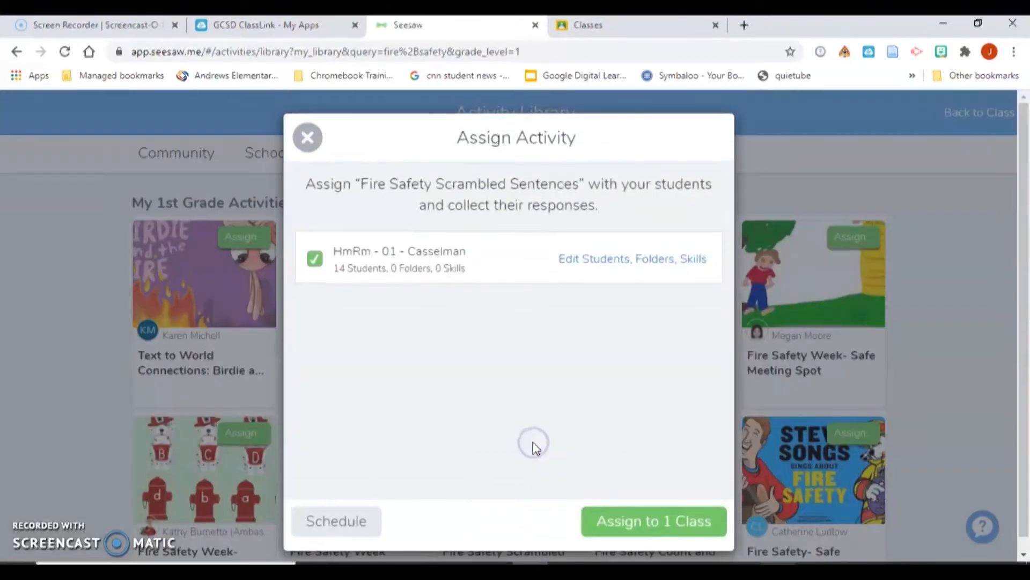
left_click(623, 521)
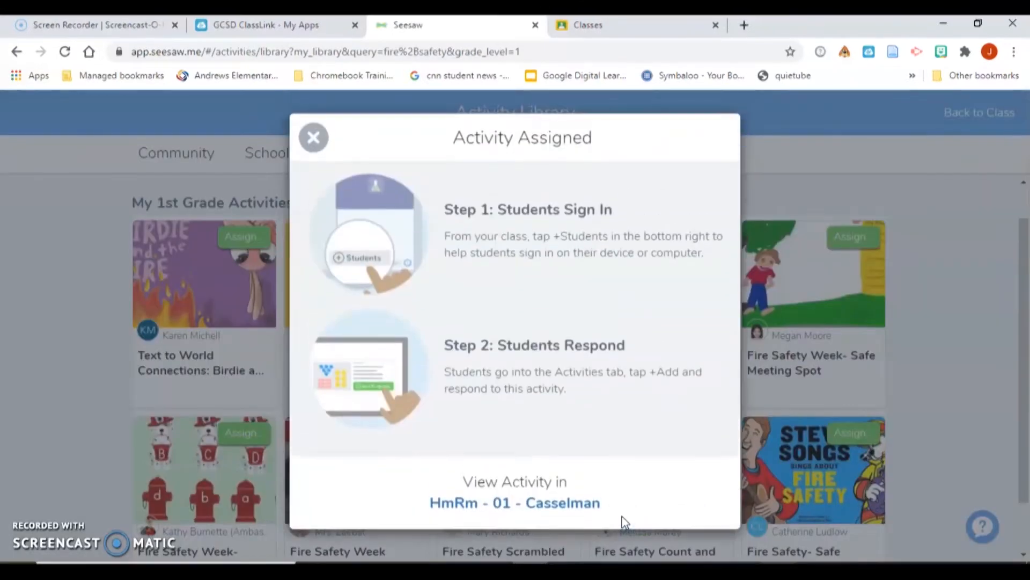
left_click(312, 137)
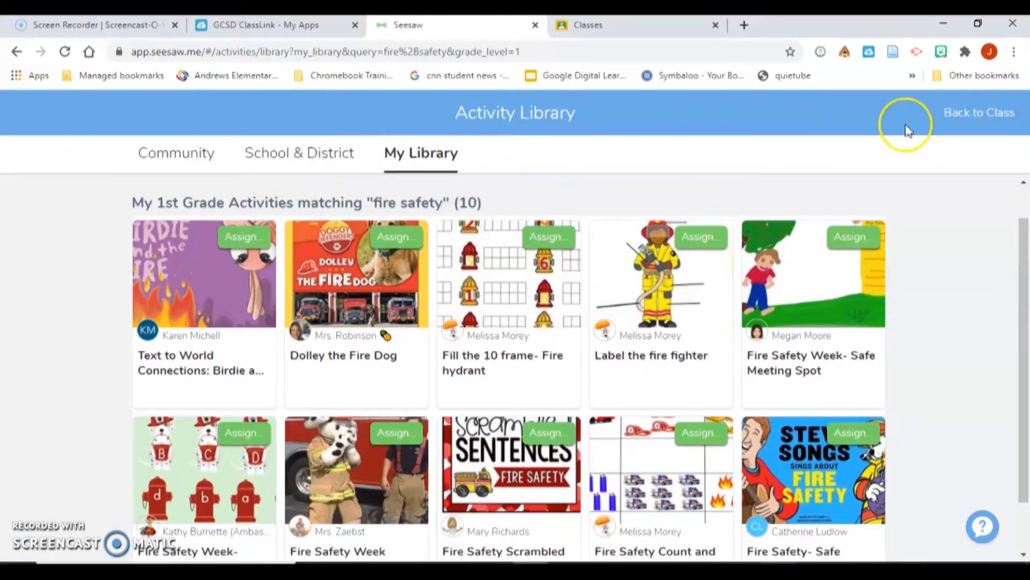
- Return to the class, reopen the Activity Library, and search My Library for 'fire safety count and write'
left_click(957, 114)
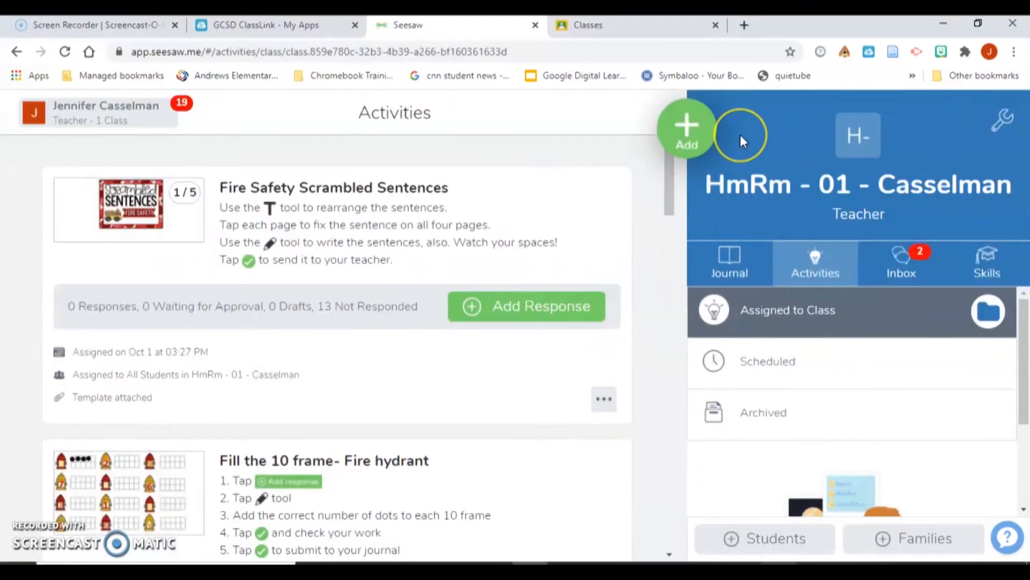
left_click(687, 129)
left_click(590, 197)
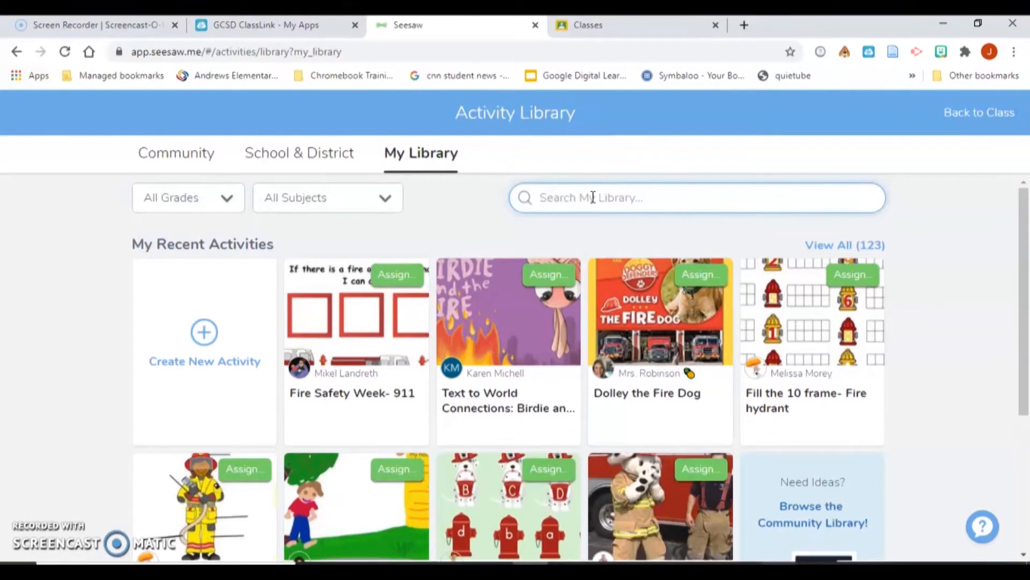
left_click(597, 199)
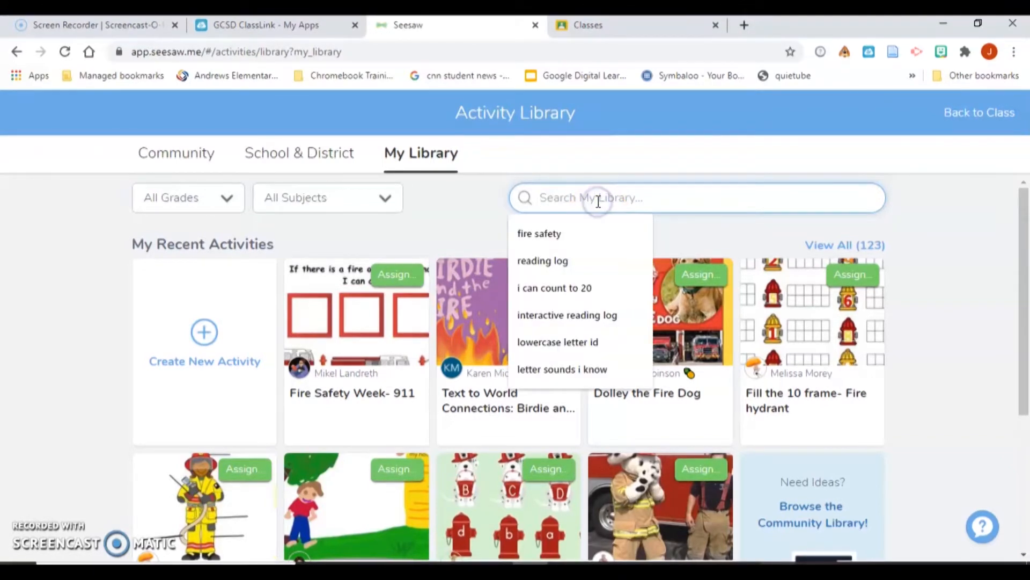
type("fir")
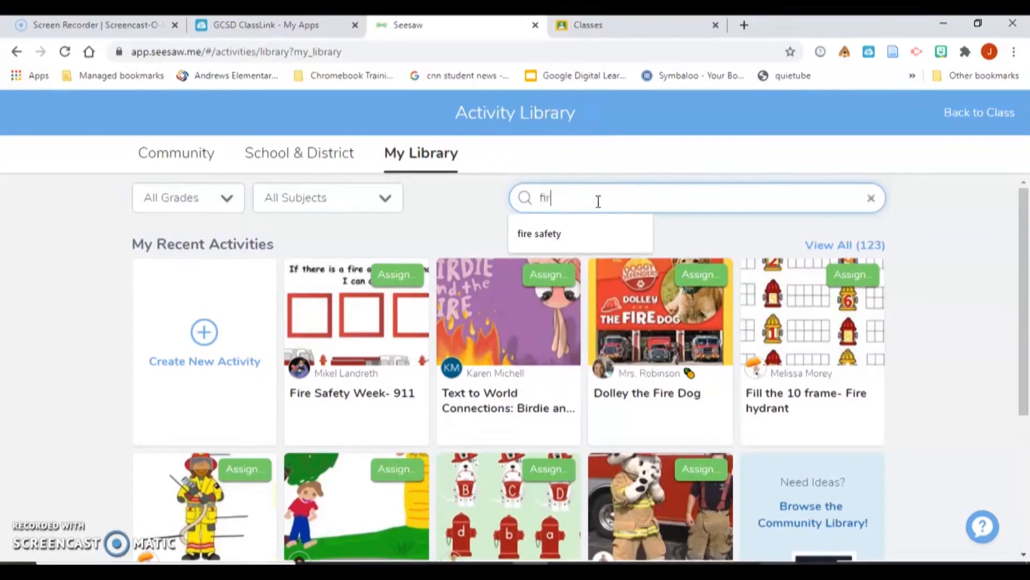
type("e sate")
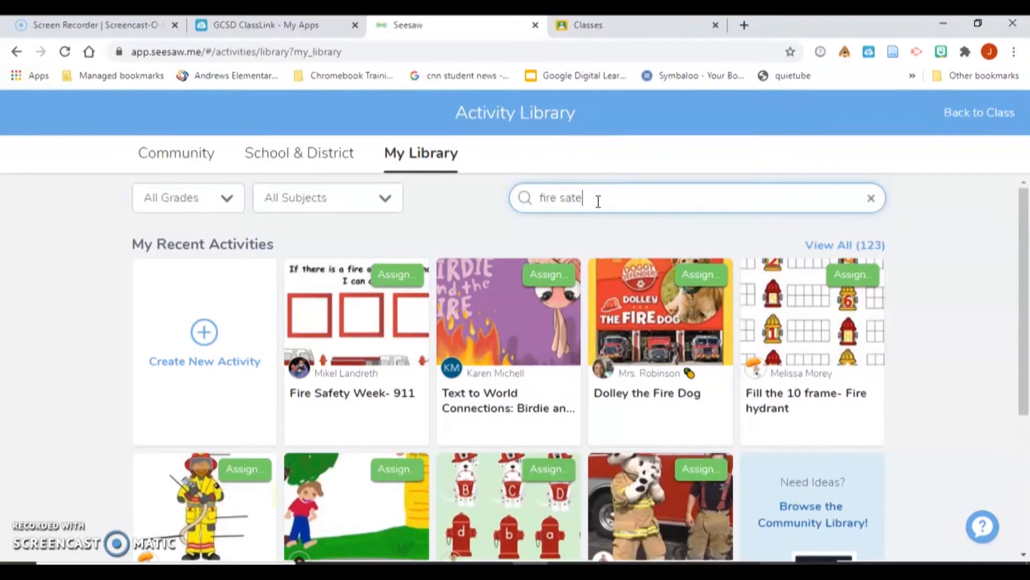
key("BackSpace")
key("BackSpace")
type("fe")
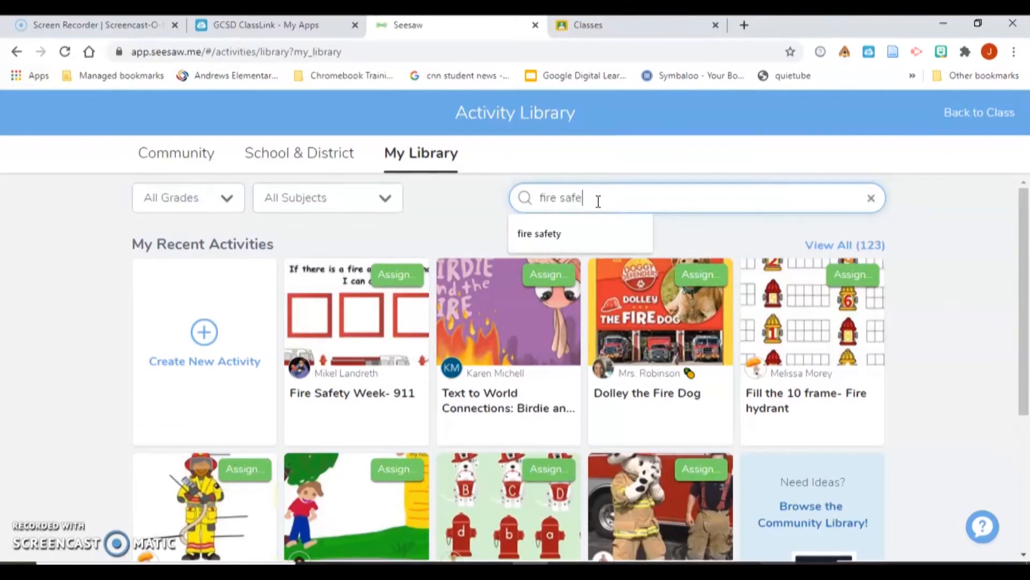
type("ty count and ")
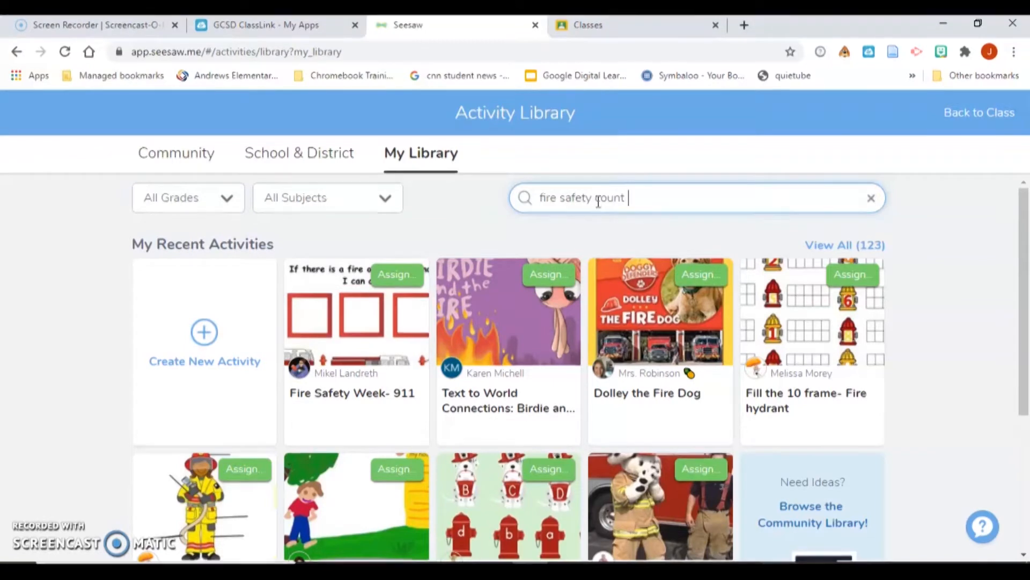
type("wei")
type("ite")
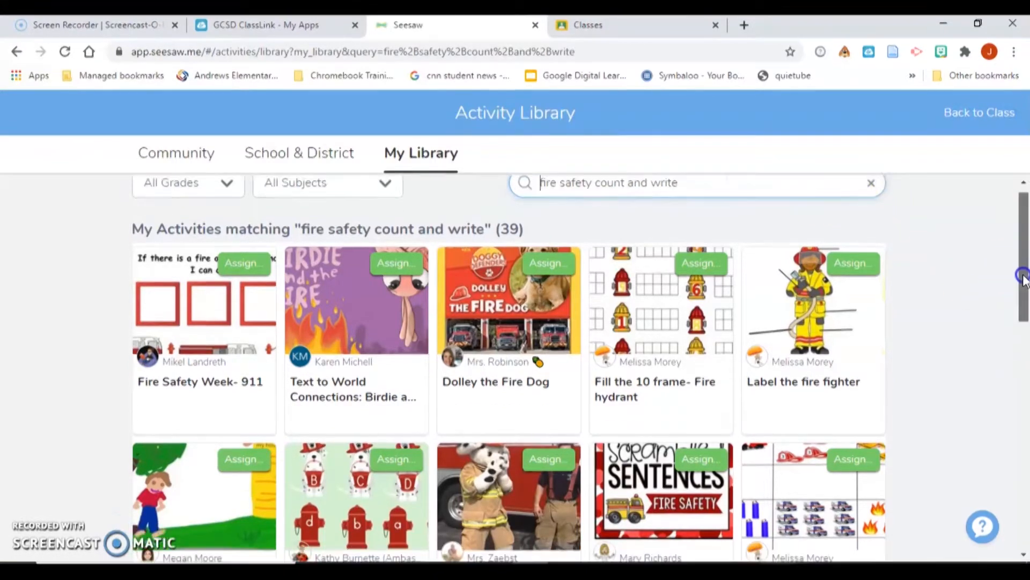
- Assign Fire Safety Count and Write and Label the fire fighter to the homeroom class
scroll(1021, 274, "down", 3)
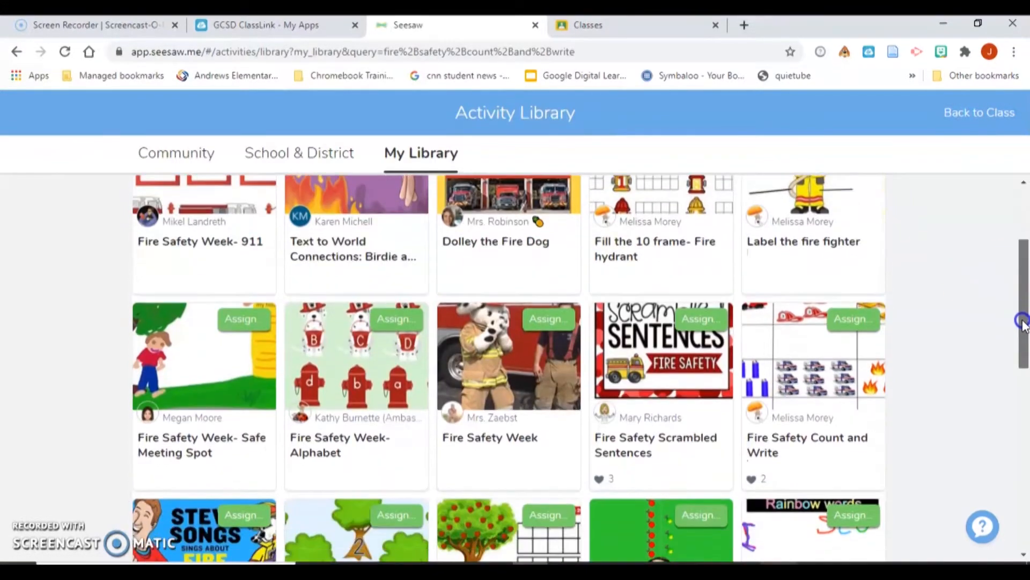
left_click(859, 323)
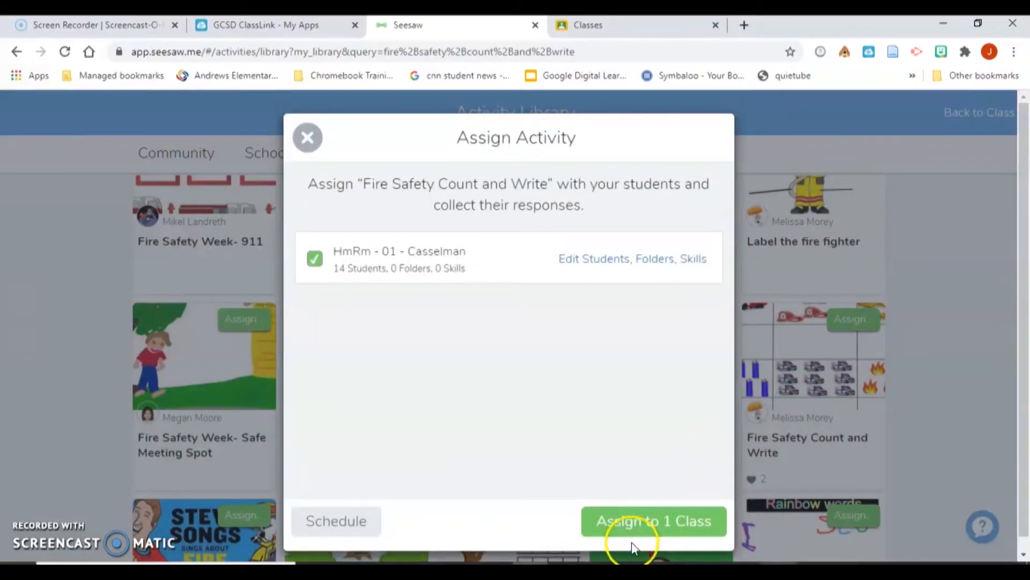
left_click(632, 529)
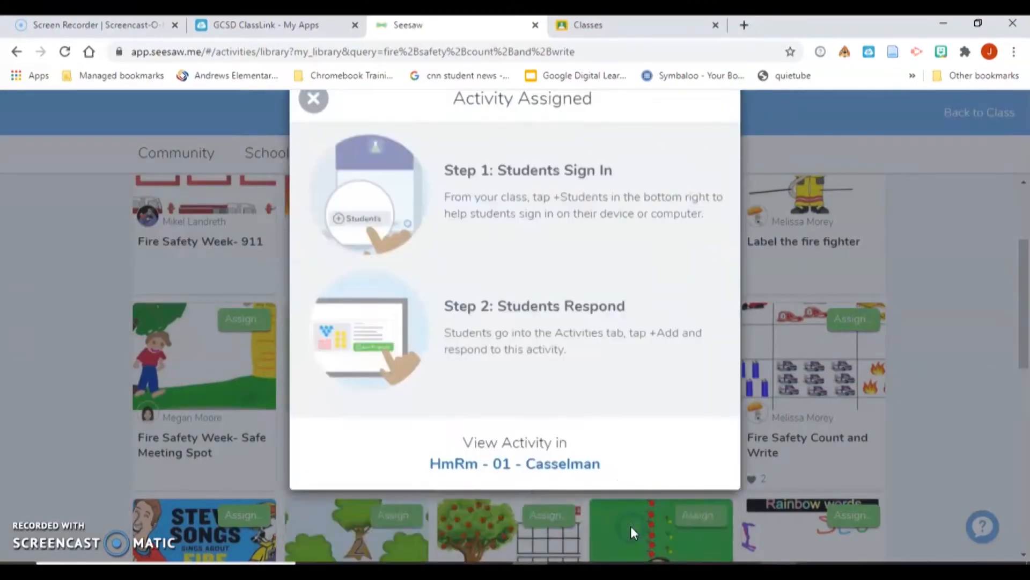
left_click(313, 136)
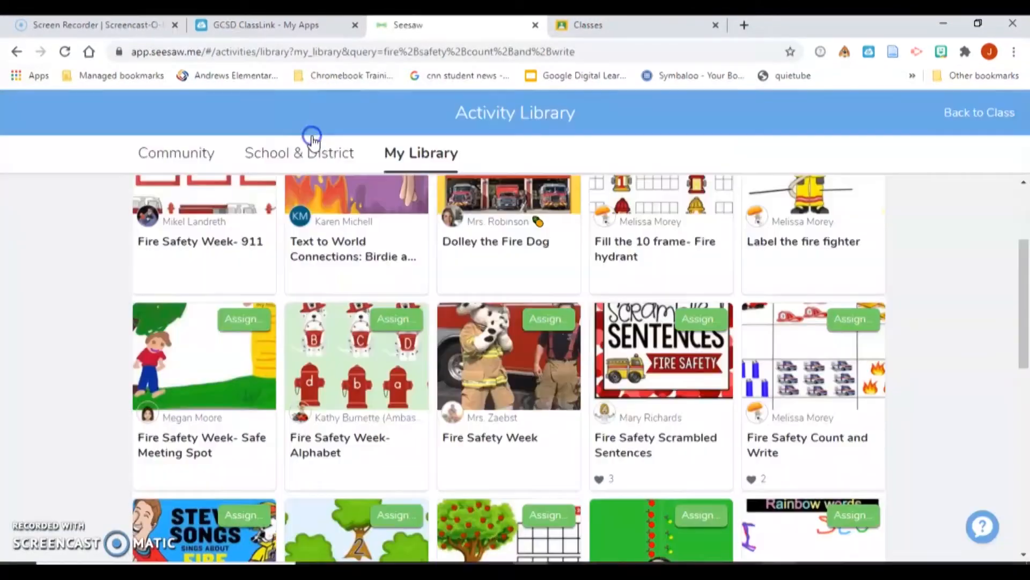
left_click_drag(1020, 276, 1014, 232)
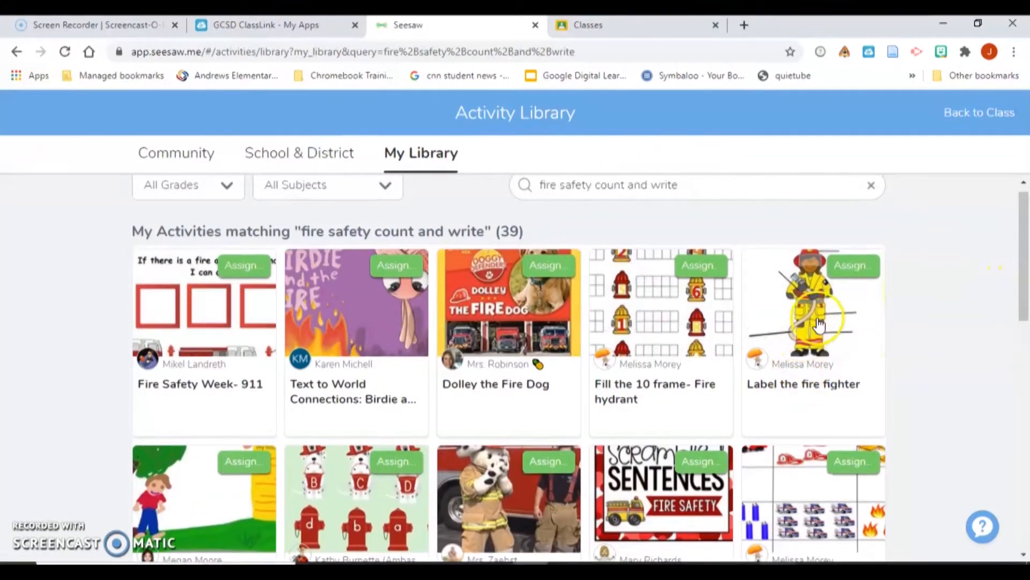
left_click(836, 274)
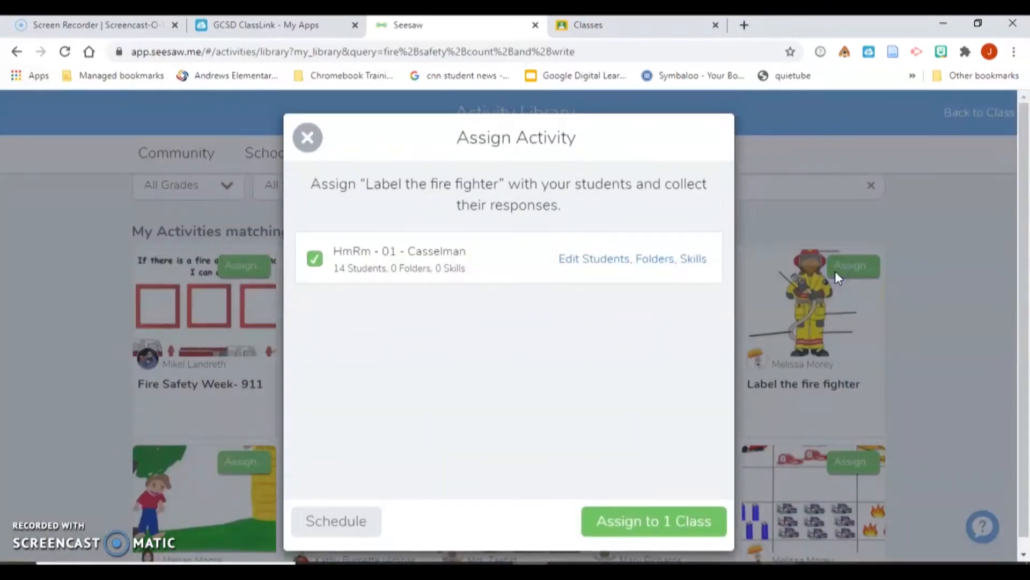
left_click(697, 519)
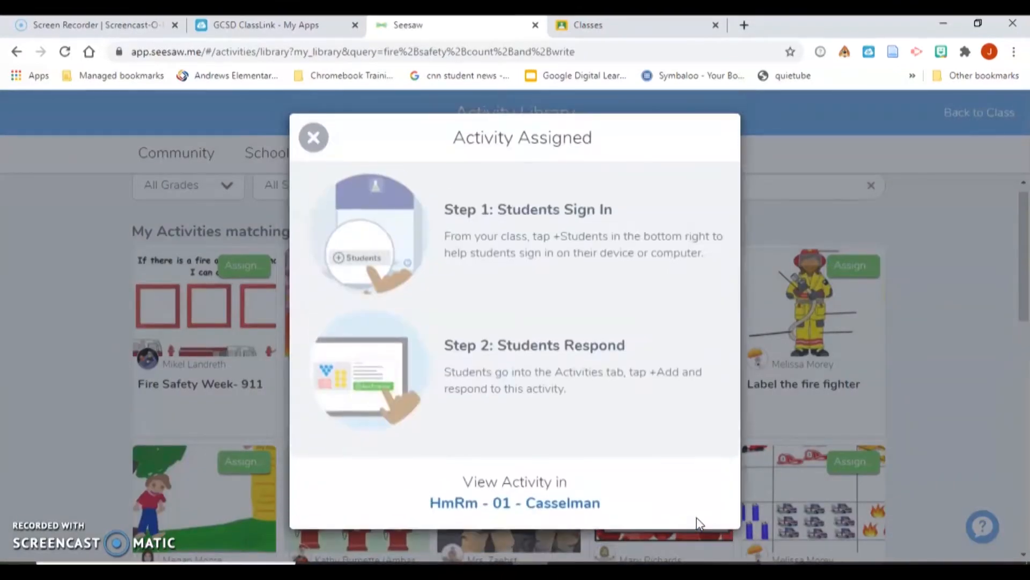
left_click(311, 149)
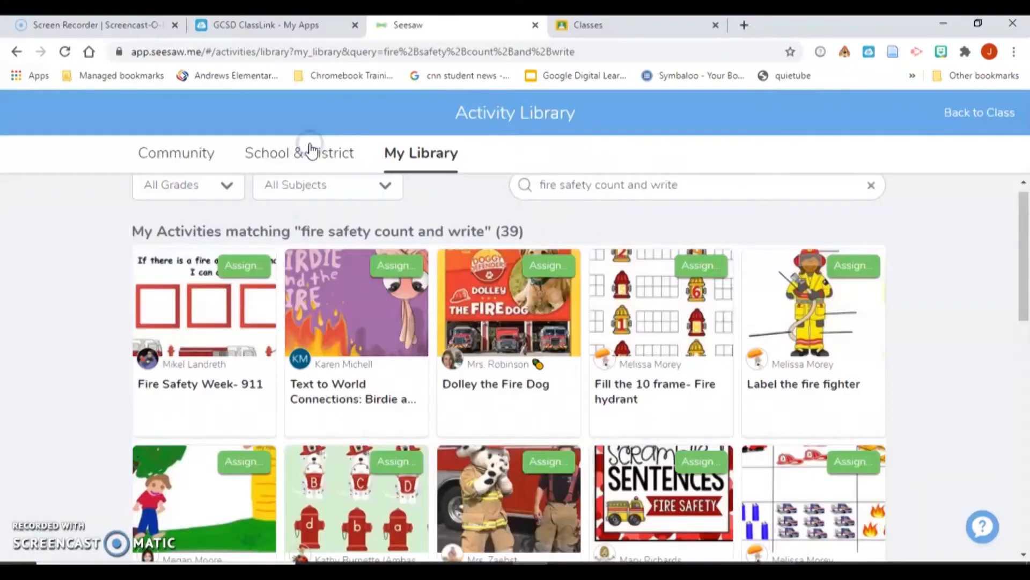
- From the class's activities, copy the student link for Label the fire fighter
left_click(992, 113)
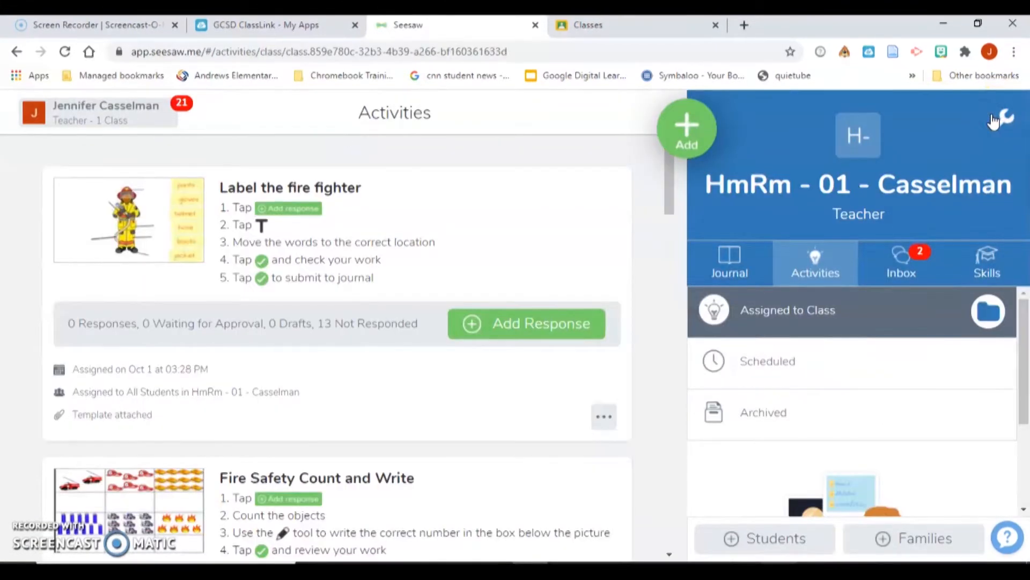
left_click(692, 149)
left_click_drag(665, 185, 642, 173)
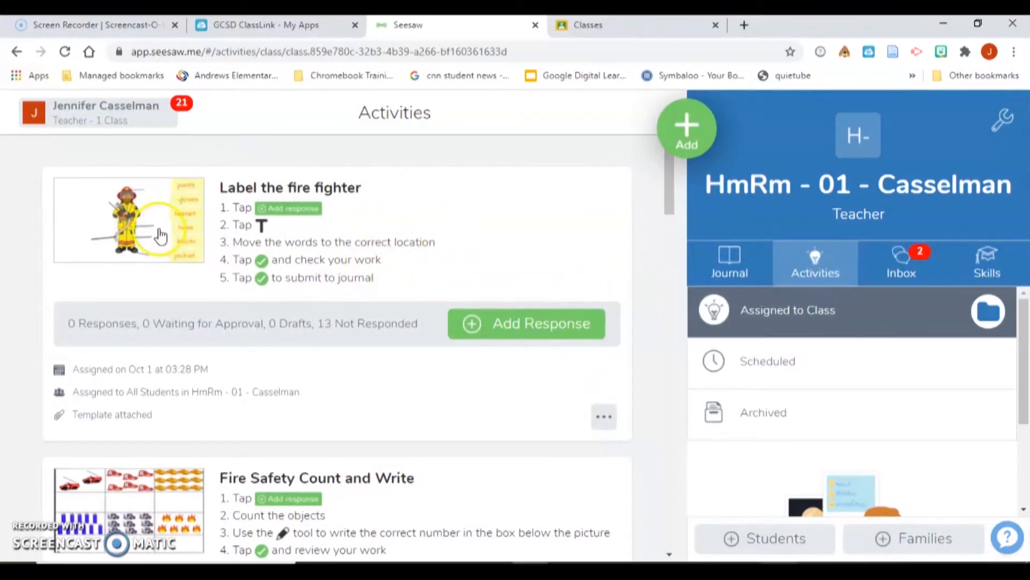
left_click(605, 426)
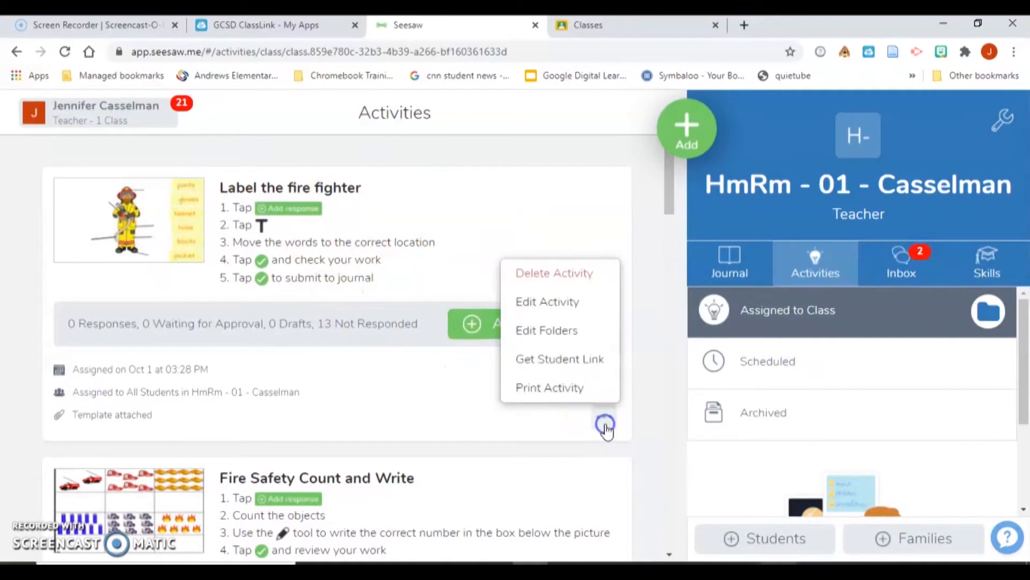
left_click(592, 369)
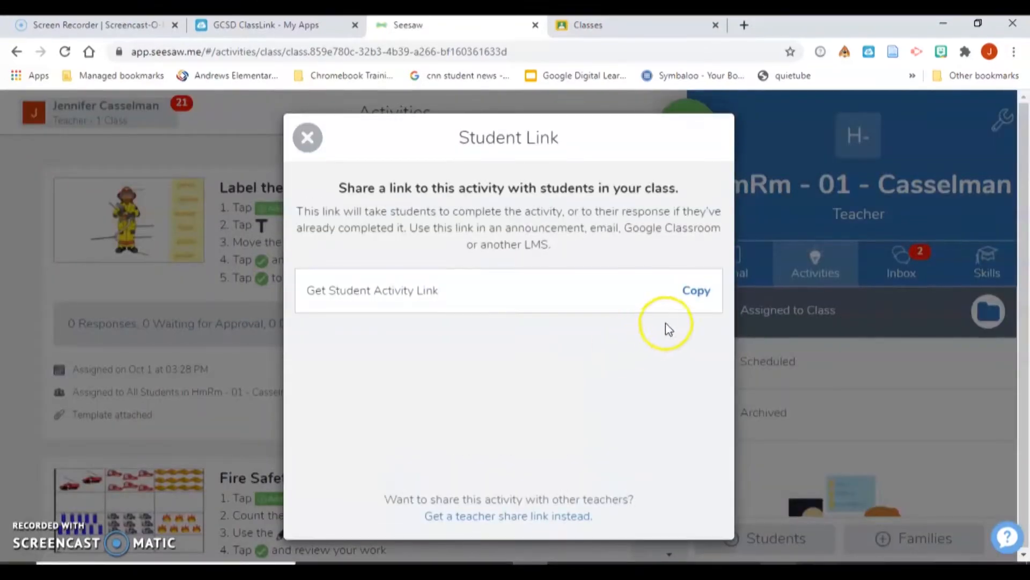
left_click(704, 300)
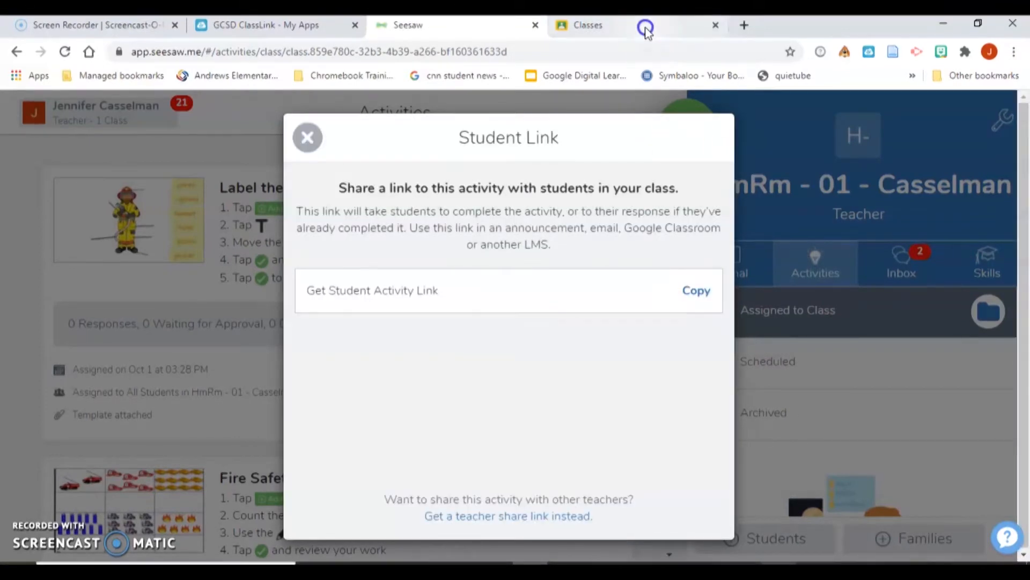
- In the first-grade class's Classwork, create an assignment titled 'ELA Assignment #1'
left_click(647, 32)
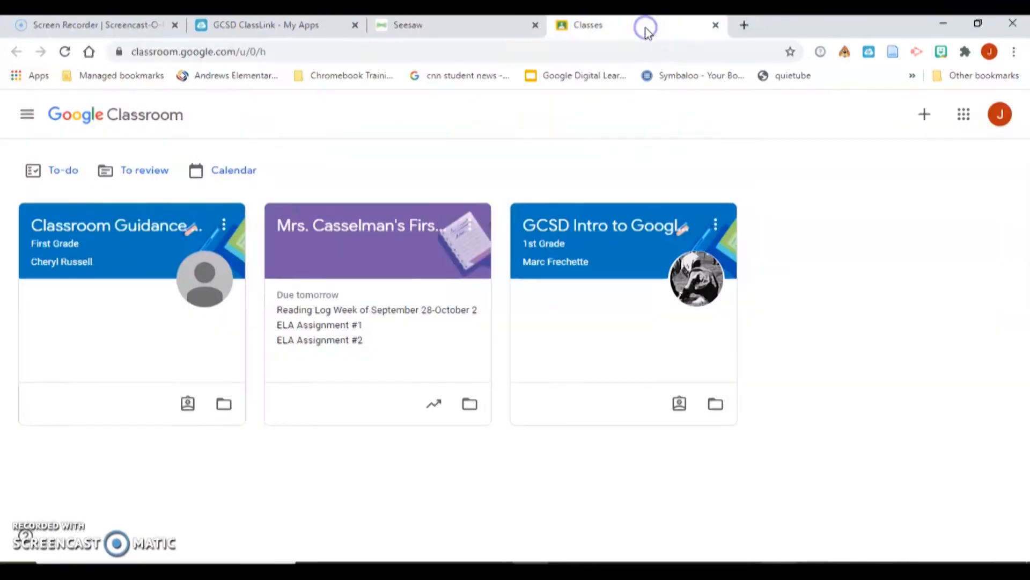
left_click(366, 228)
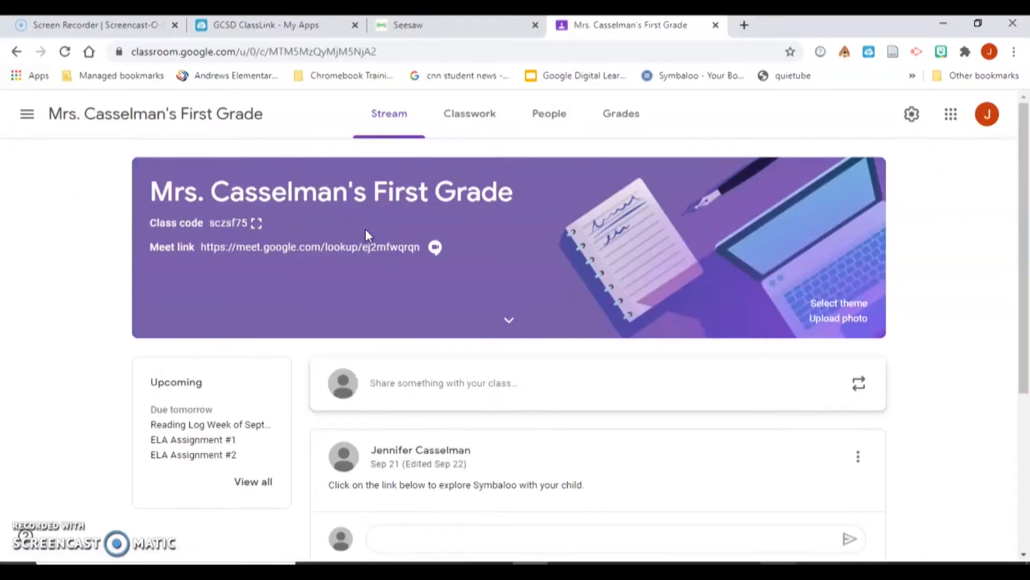
left_click(456, 117)
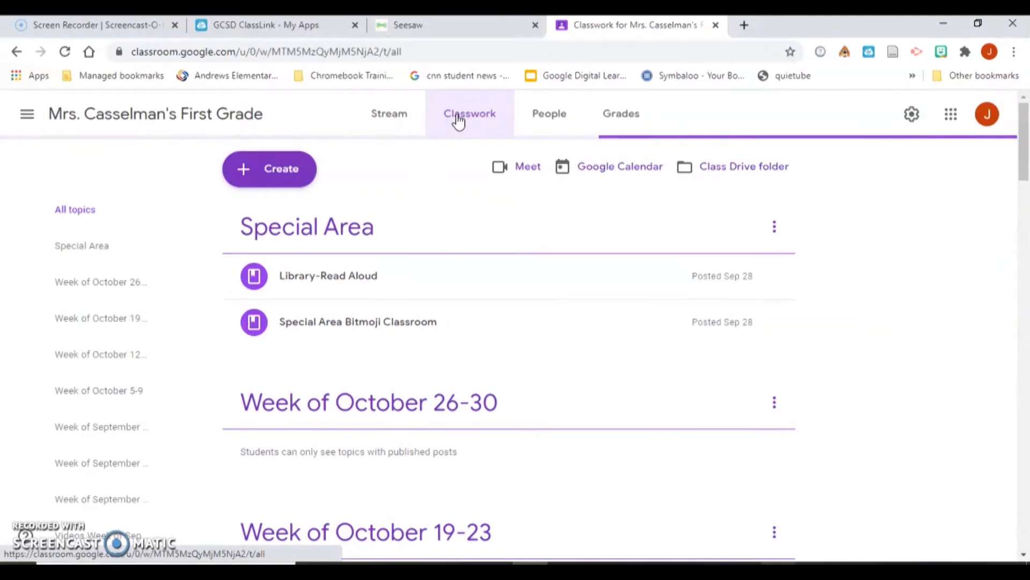
left_click(308, 170)
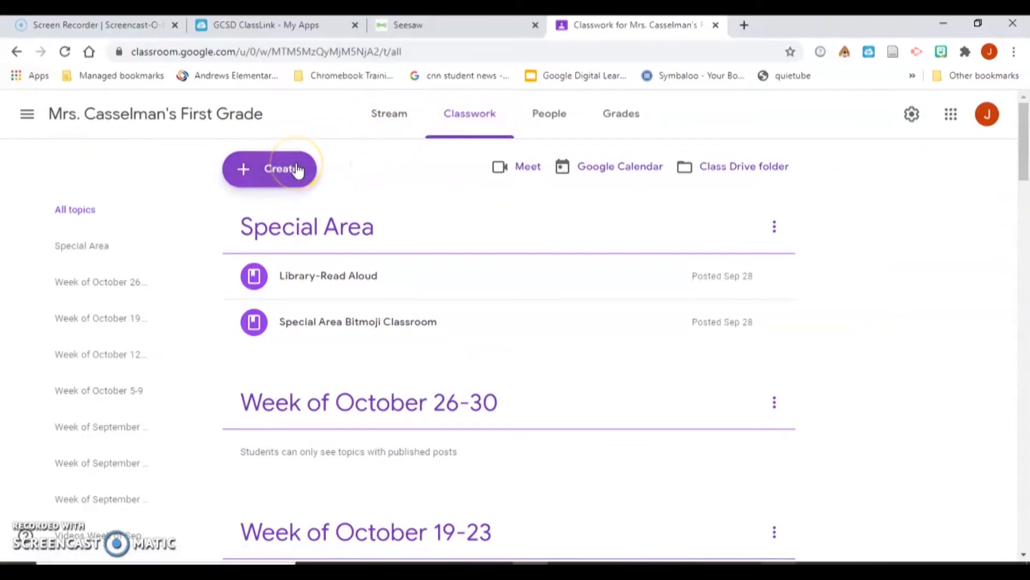
left_click(297, 170)
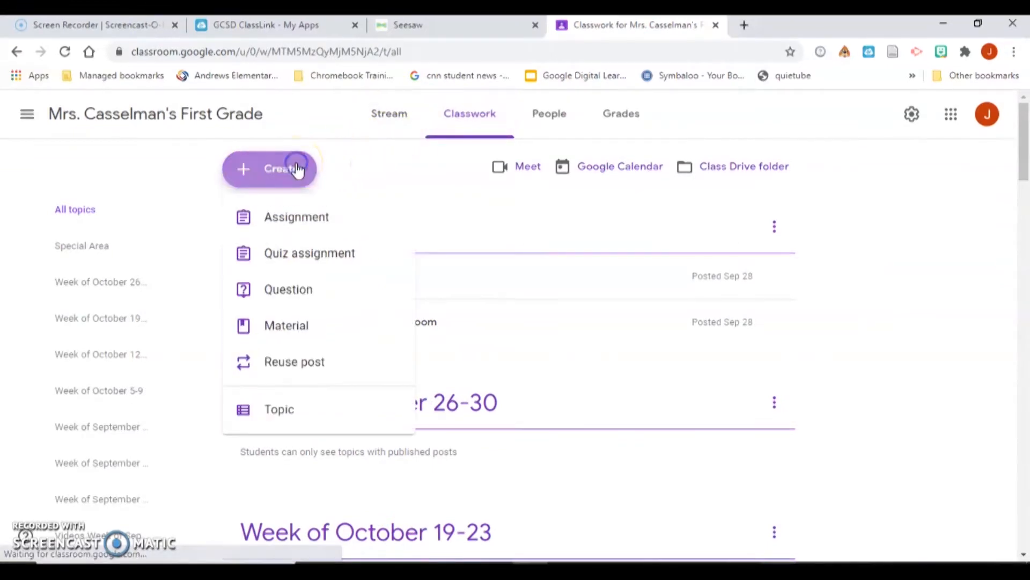
left_click(287, 225)
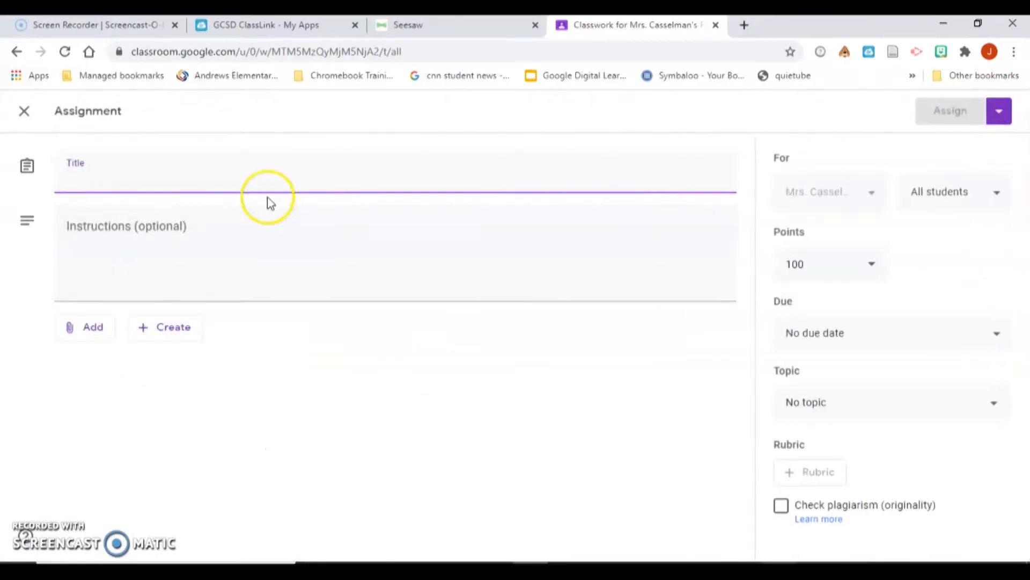
left_click(260, 176)
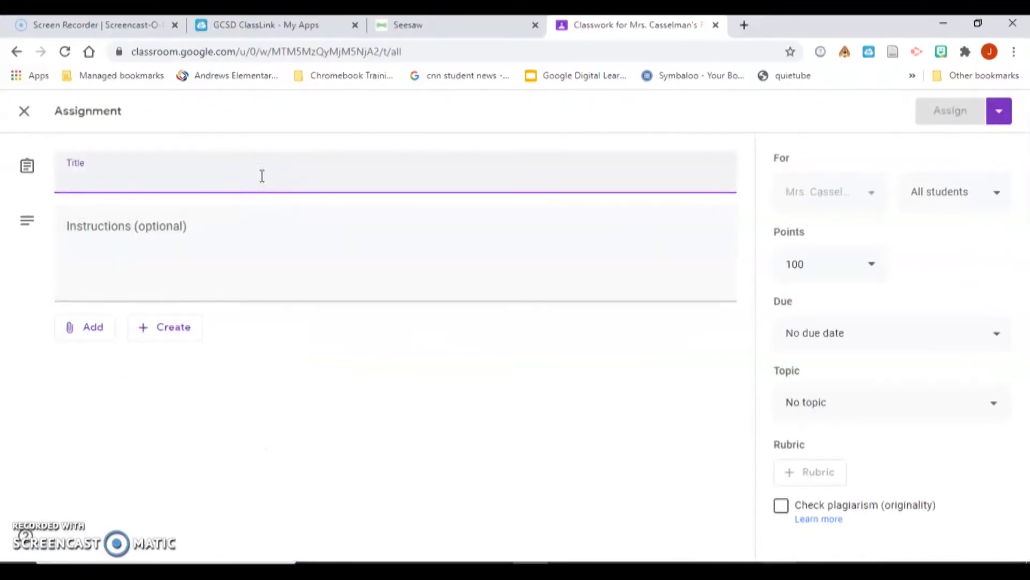
type("ELA S")
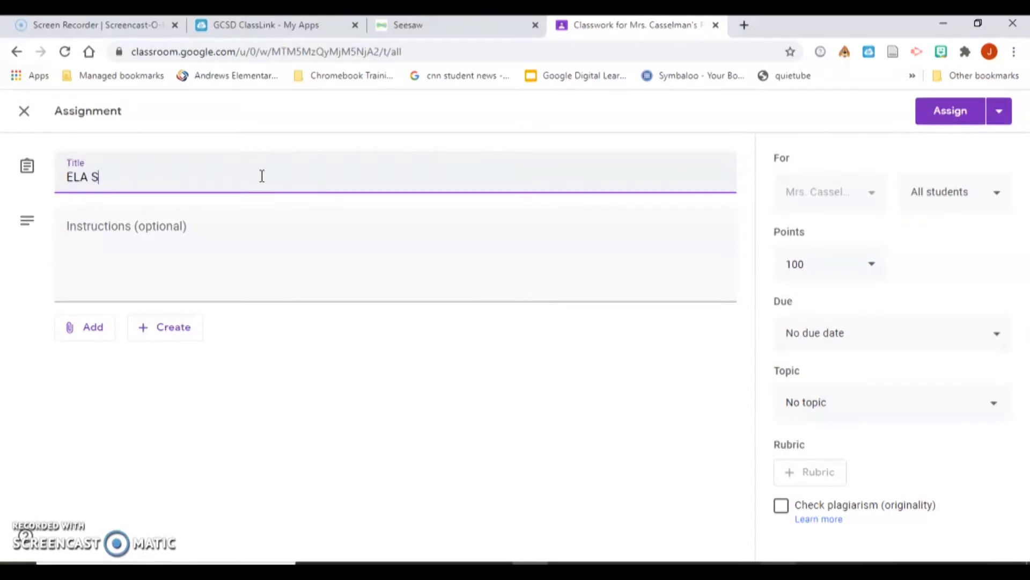
key("BackSpace")
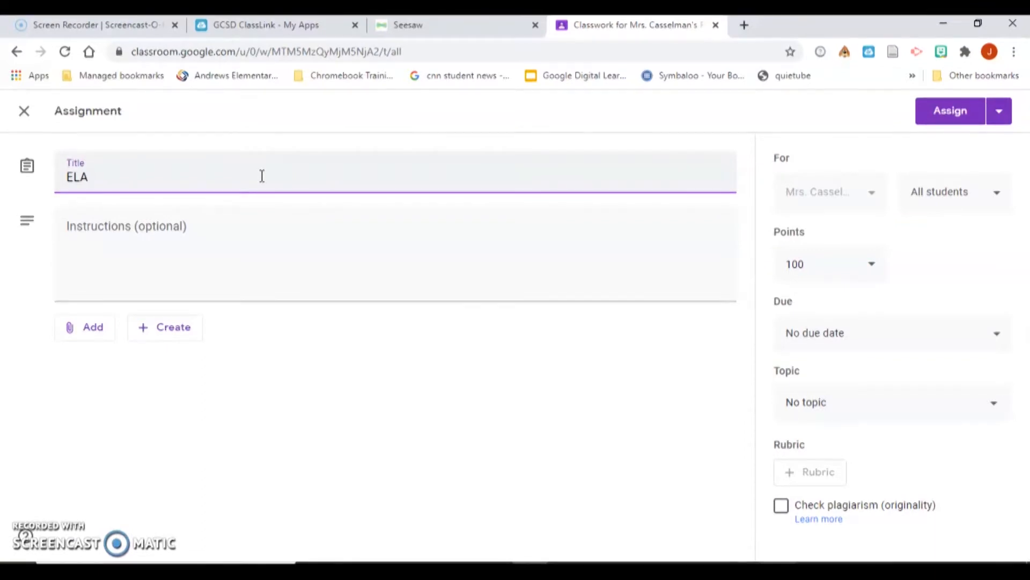
type("Assign")
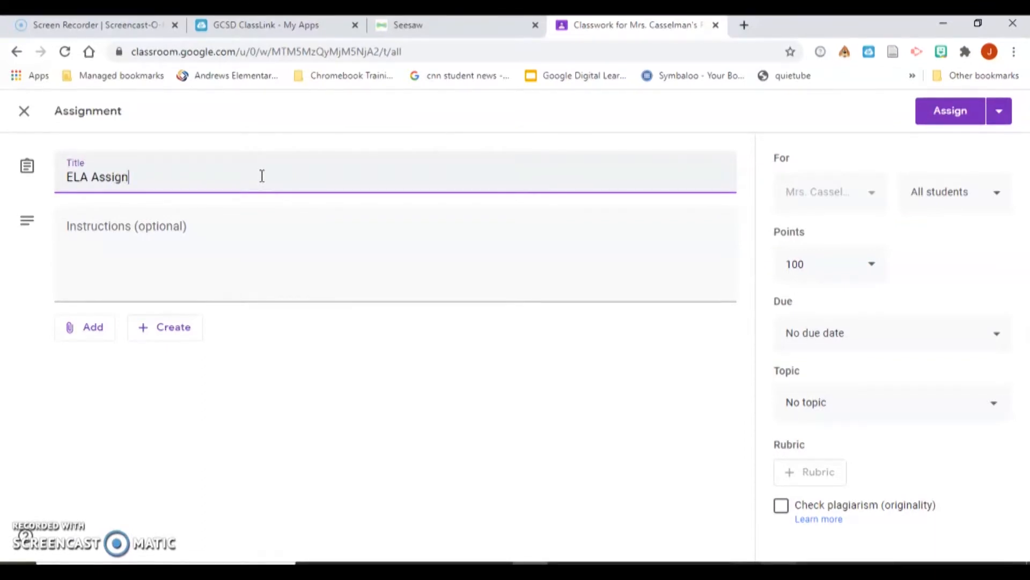
type("ment #1")
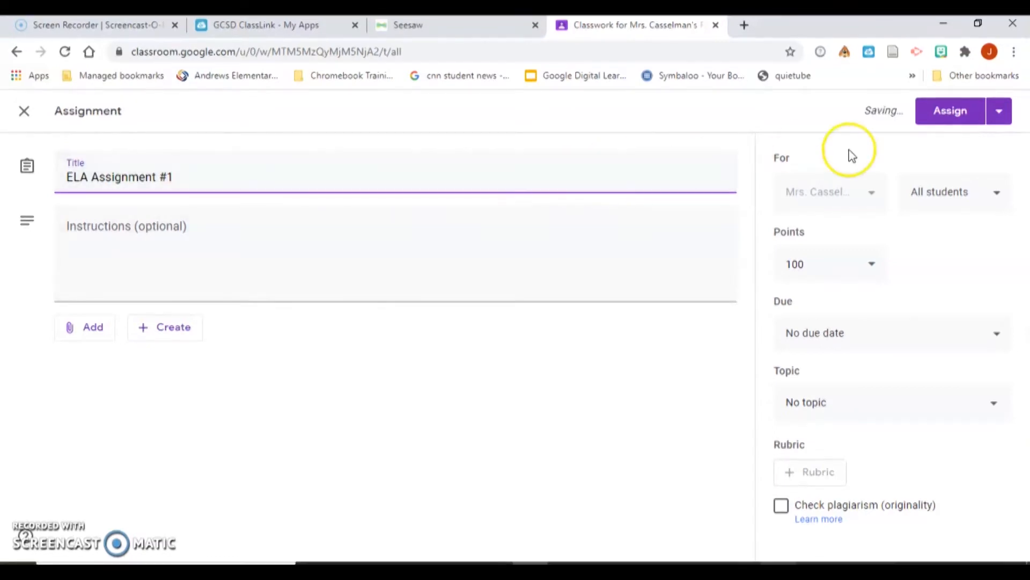
- Attach the pasted Seesaw student link to ELA Assignment #1 and assign it to all students
left_click(95, 330)
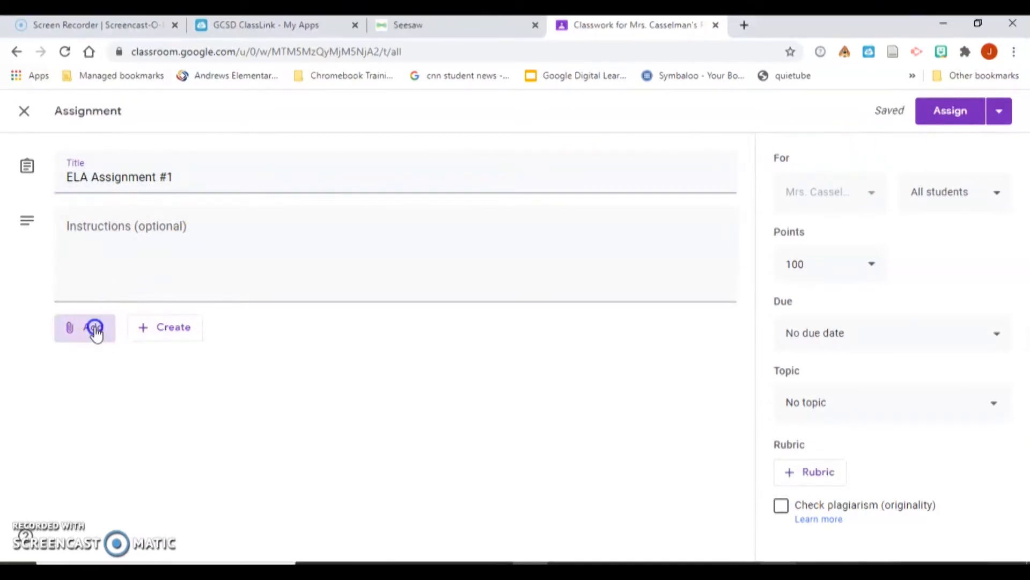
left_click(111, 382)
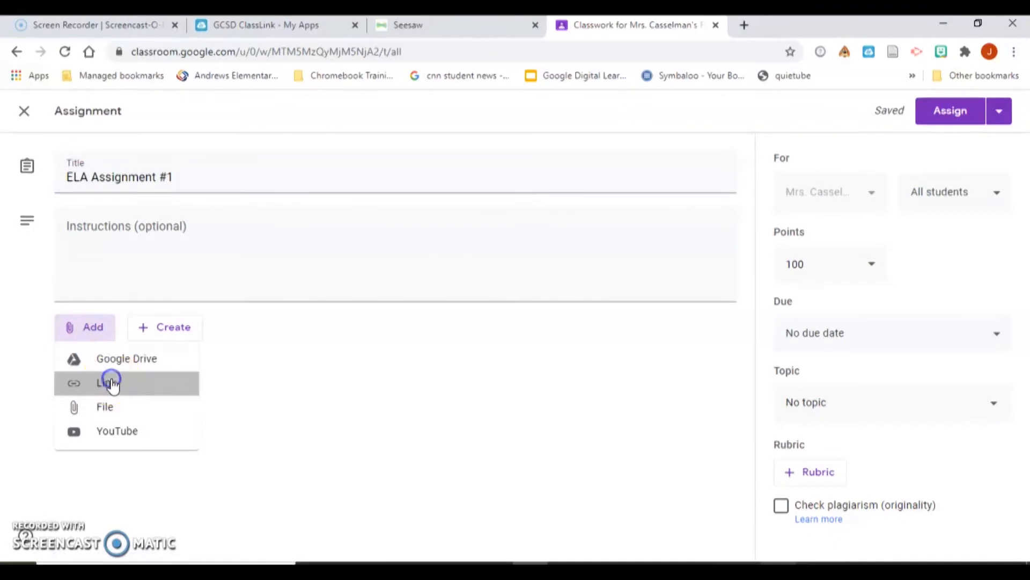
left_click(483, 334)
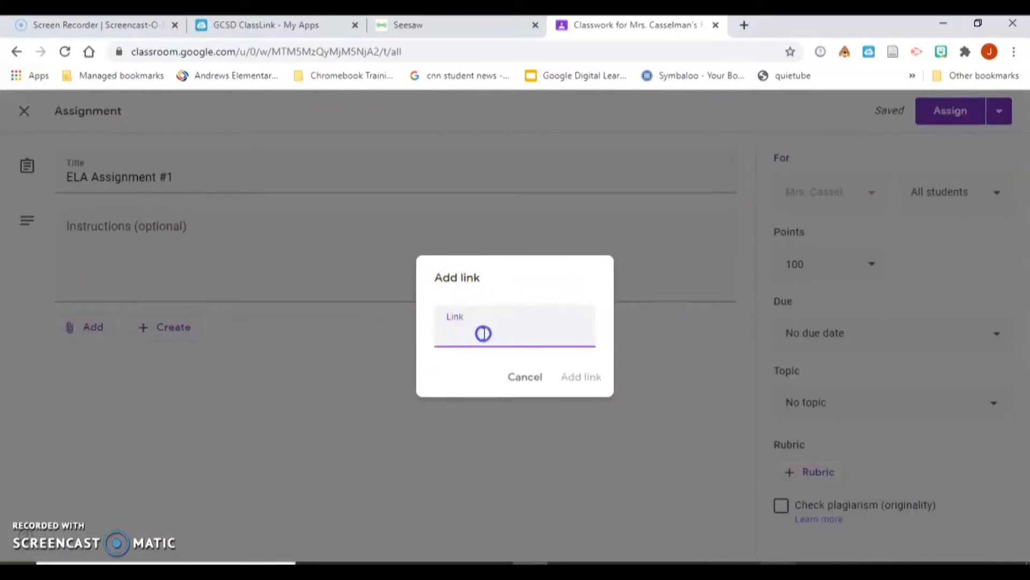
right_click(483, 334)
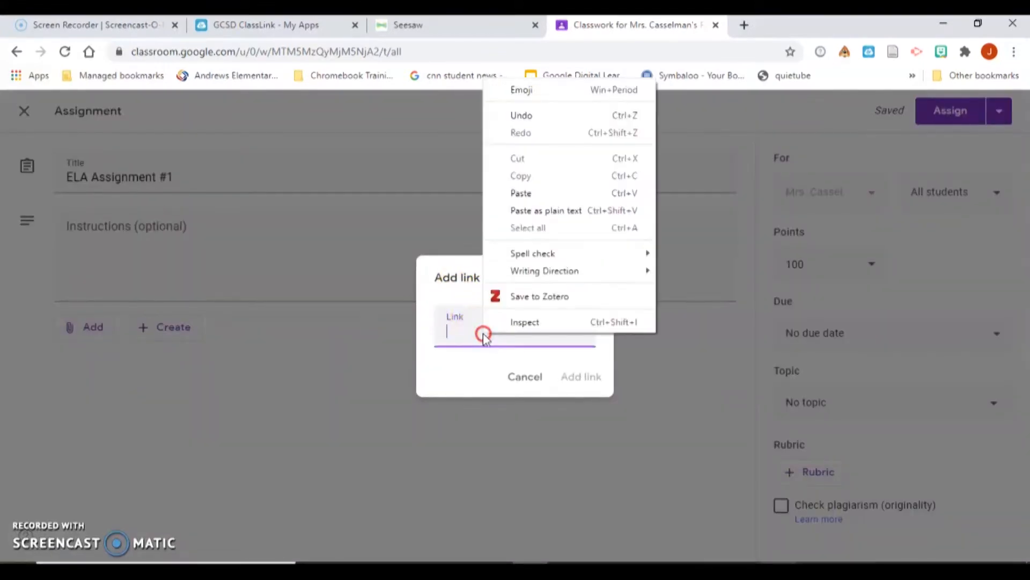
left_click(533, 194)
left_click(582, 382)
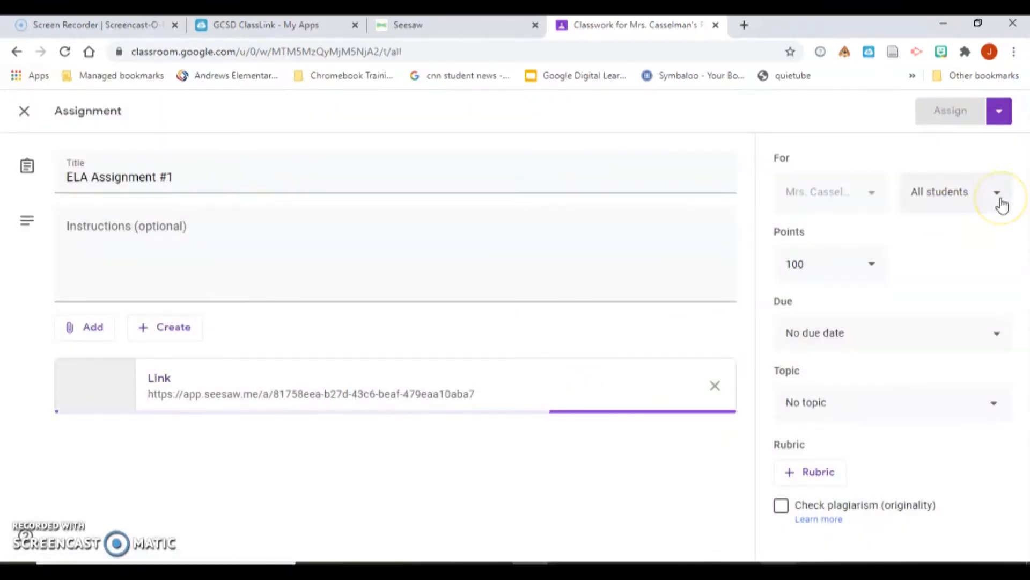
left_click(949, 110)
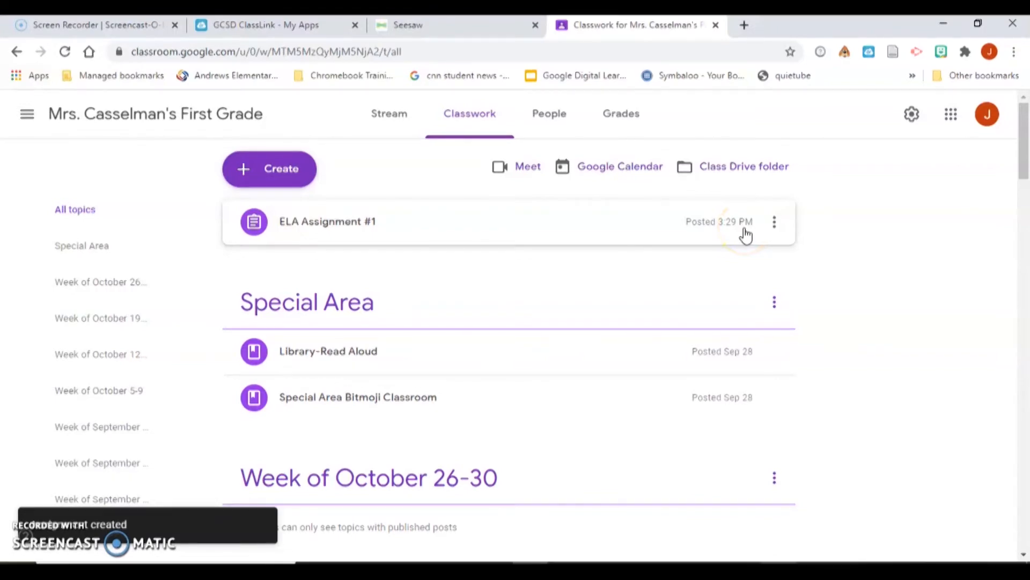
- Create a second assignment titled 'ELA #2' and go back to the Seesaw tab
left_click(301, 183)
left_click(302, 220)
type("ELa")
key("BackSpace")
type("A #2")
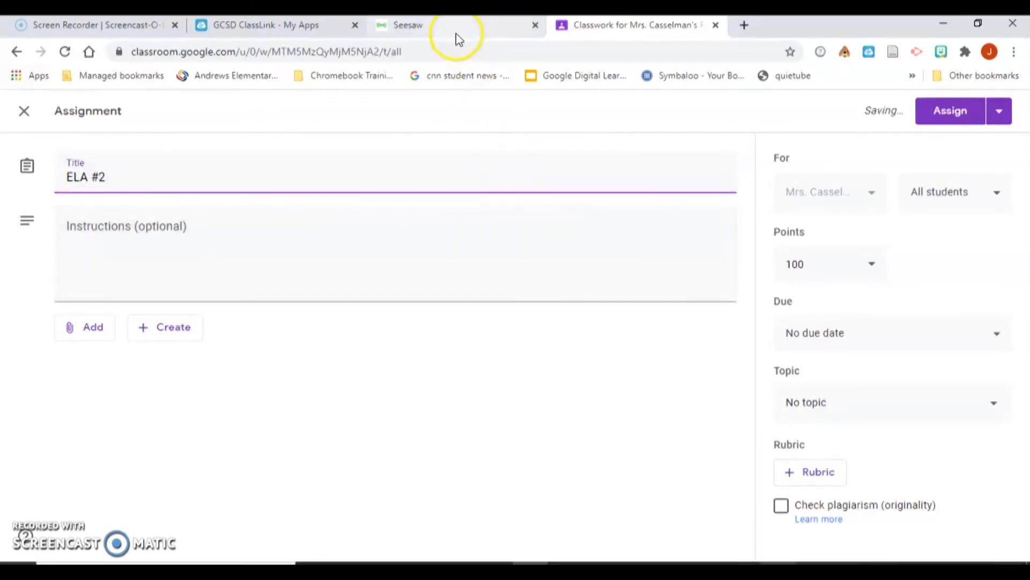
left_click(457, 31)
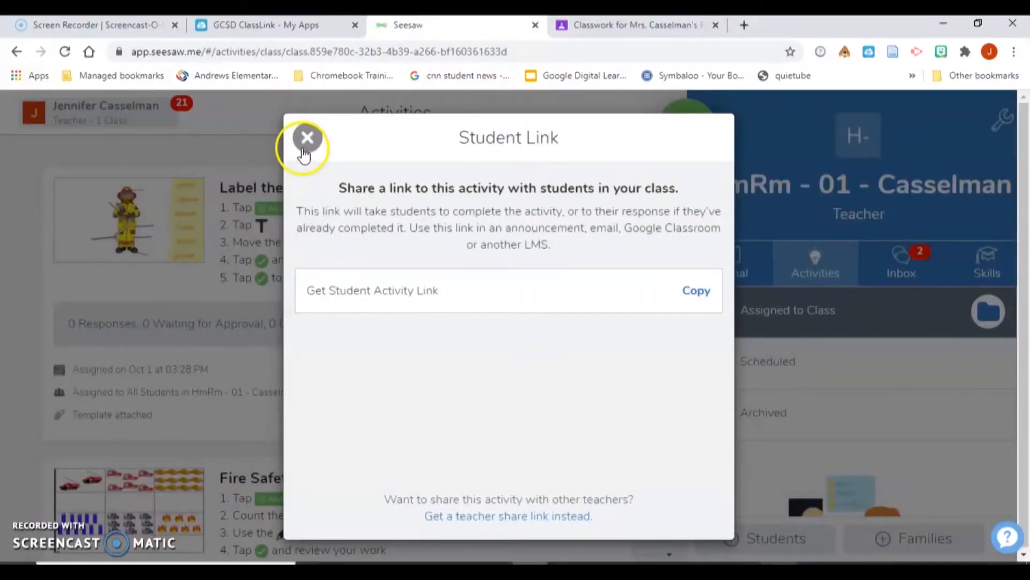
- Copy the Seesaw student link for Fire Safety Scrambled Sentences and return to the ELA #2 draft
left_click(306, 140)
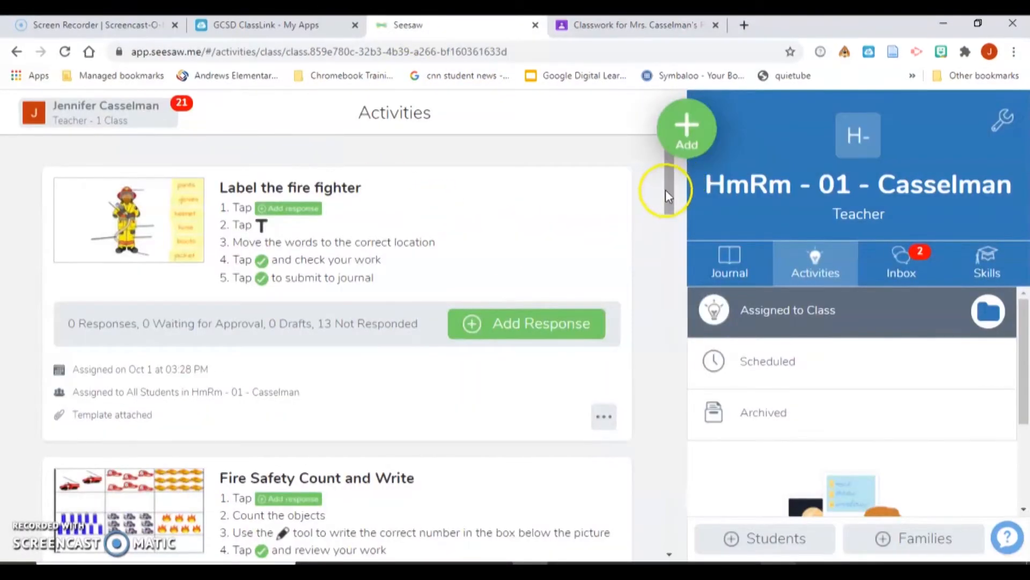
left_click_drag(666, 189, 657, 266)
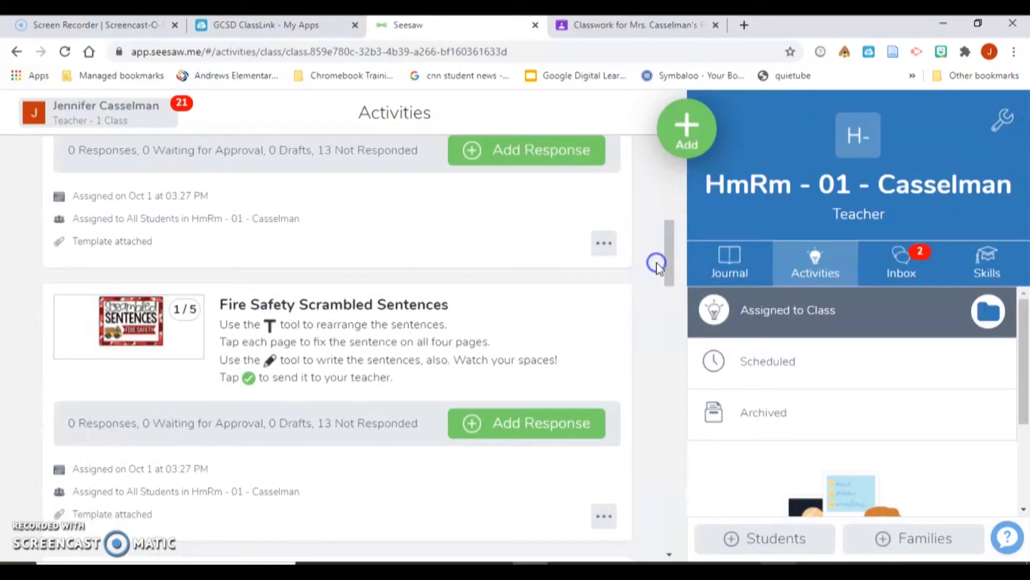
left_click_drag(671, 258, 670, 280)
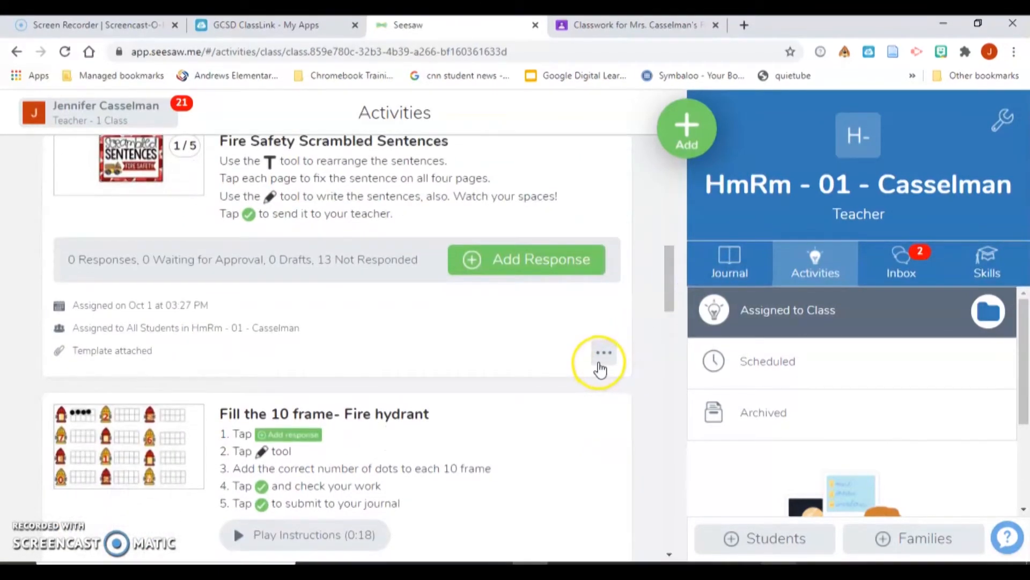
left_click(602, 367)
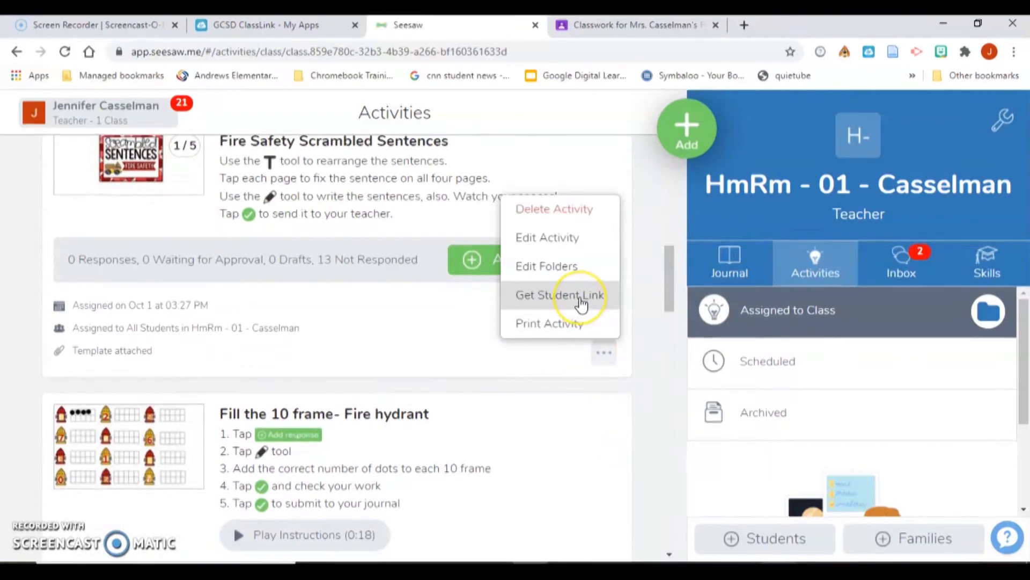
left_click(581, 302)
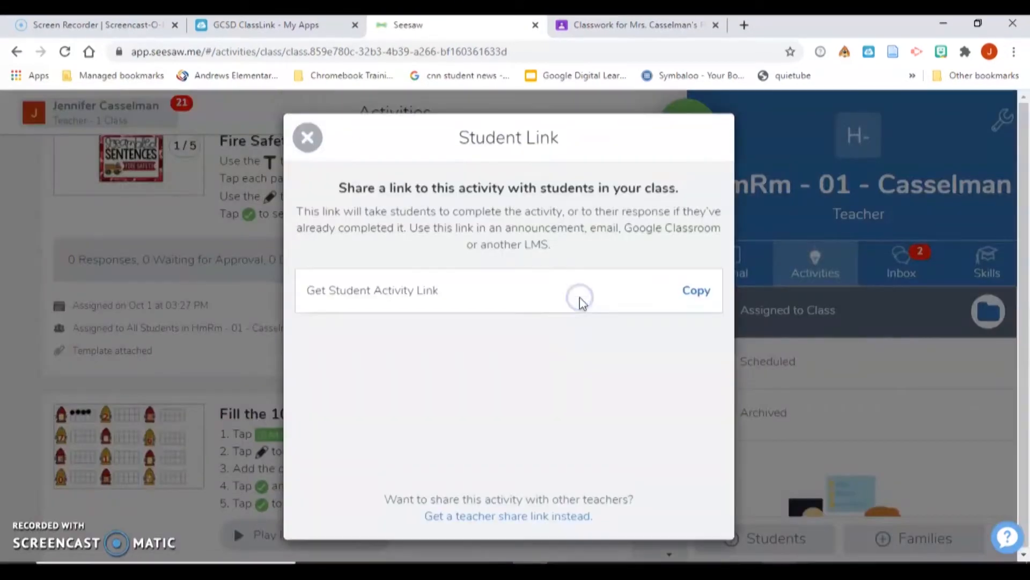
left_click(700, 291)
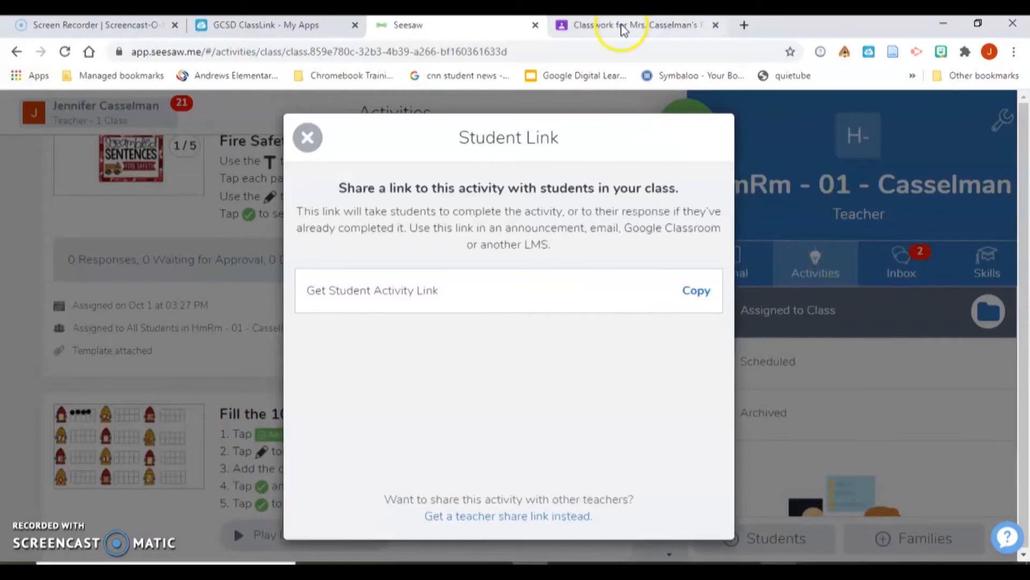
left_click(623, 28)
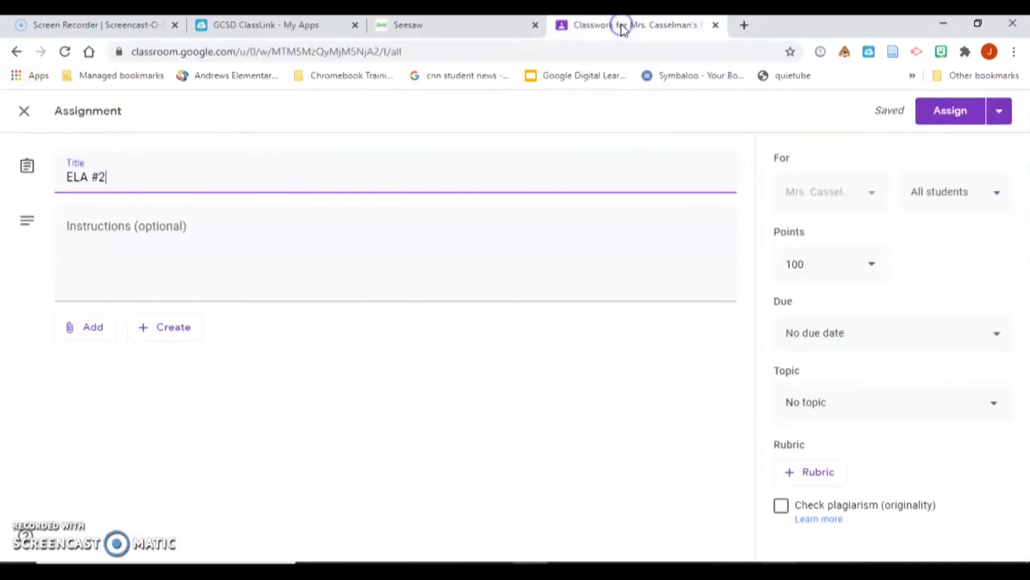
- Paste the Scrambled Sentences Seesaw link into ELA #2 as a link attachment and assign it
left_click(107, 332)
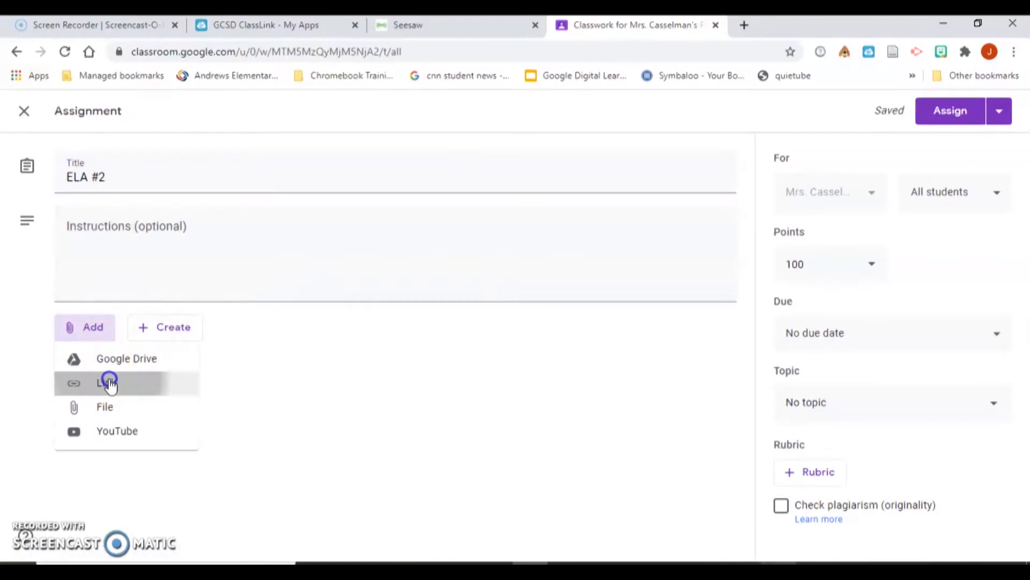
left_click(108, 381)
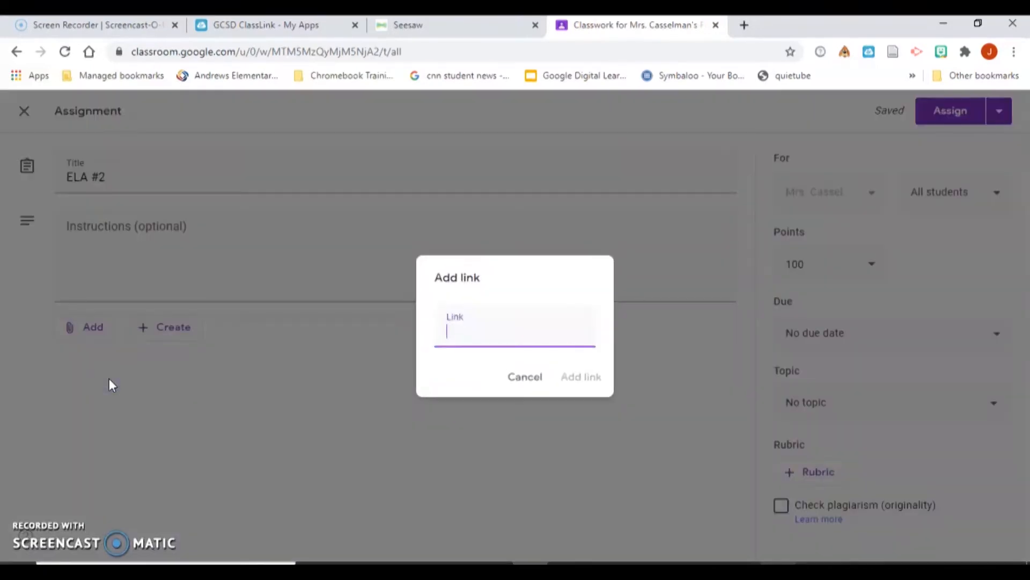
right_click(466, 337)
left_click(531, 200)
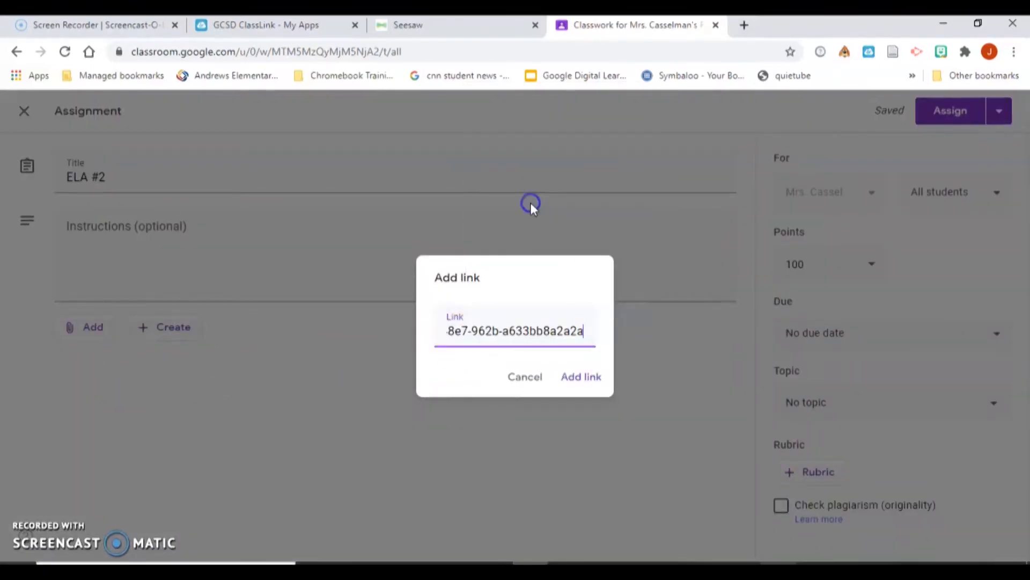
left_click(582, 378)
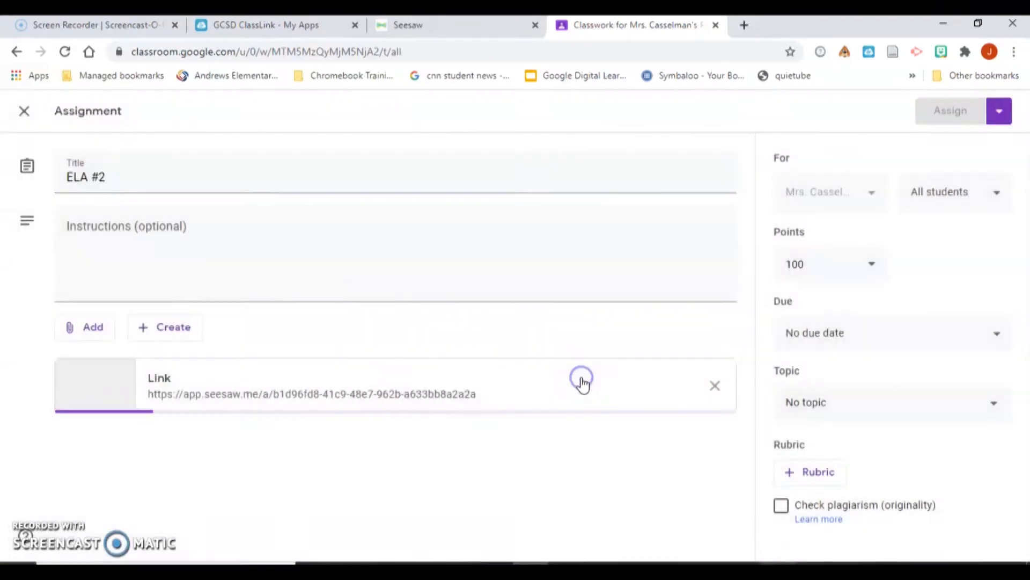
left_click(960, 118)
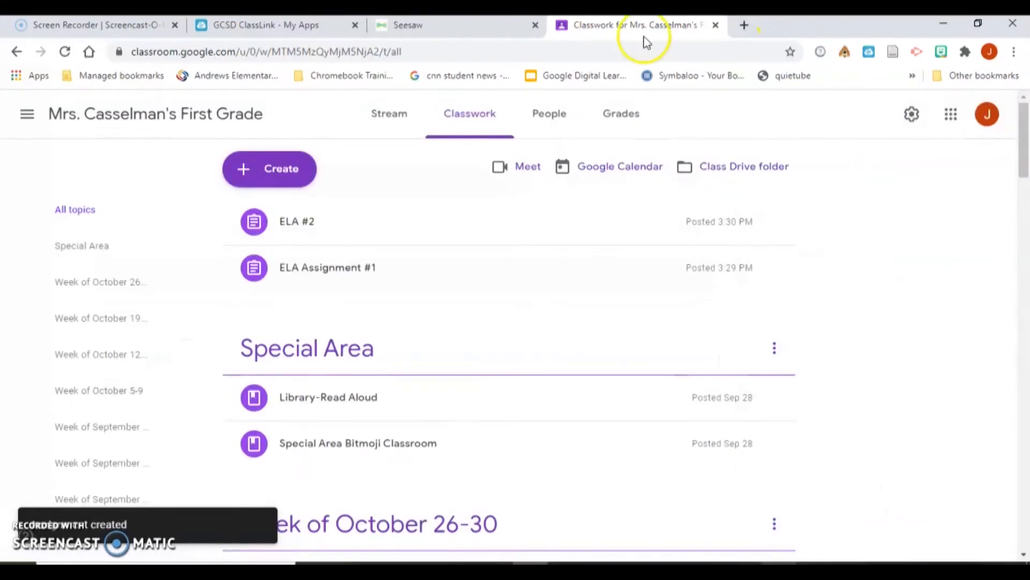
- Back in Seesaw, copy the student link for Fire Safety Count and Write
left_click(483, 25)
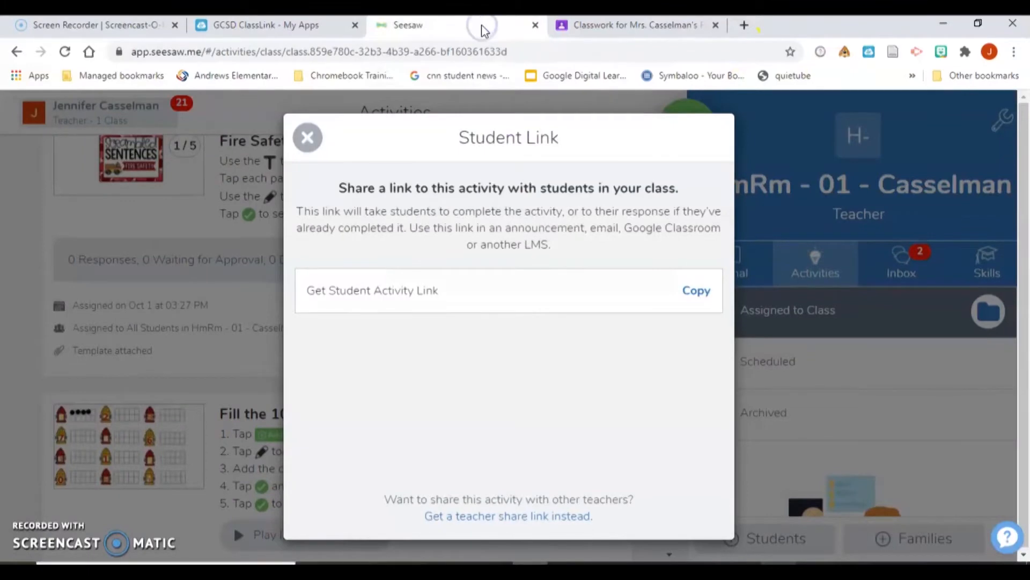
left_click(306, 138)
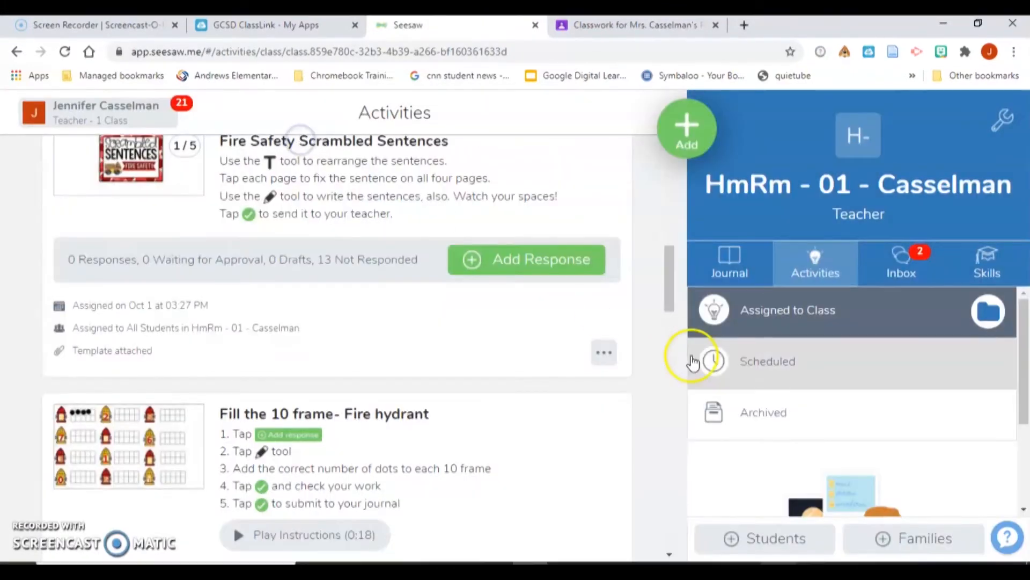
left_click_drag(667, 288, 654, 215)
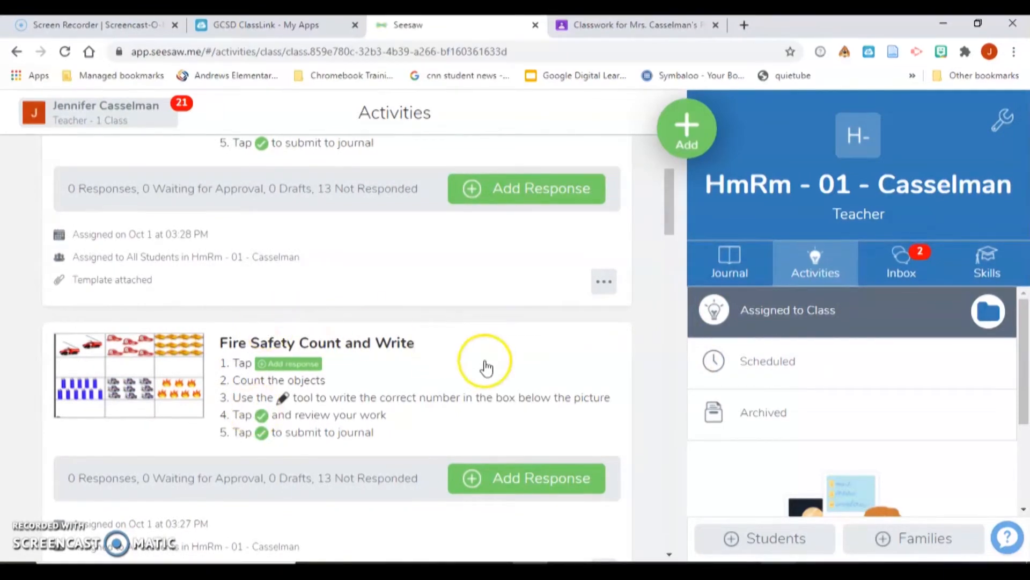
left_click_drag(672, 214, 671, 239)
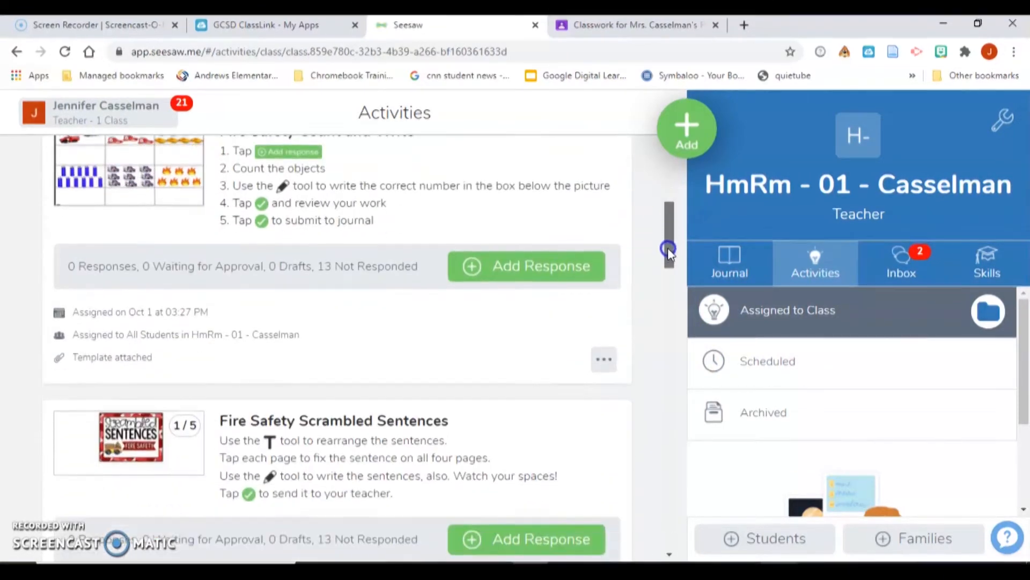
left_click(610, 356)
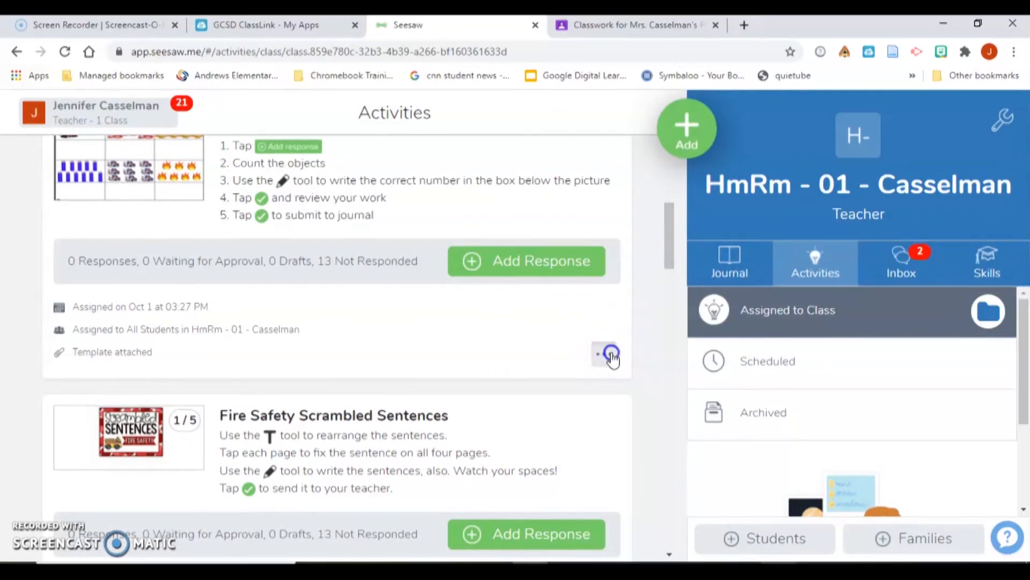
left_click(589, 304)
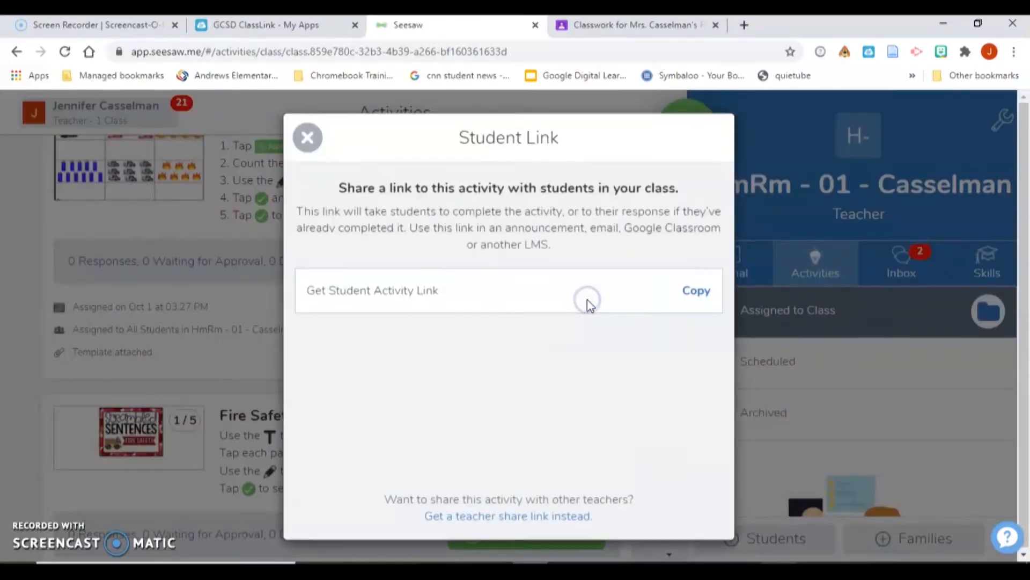
left_click(694, 290)
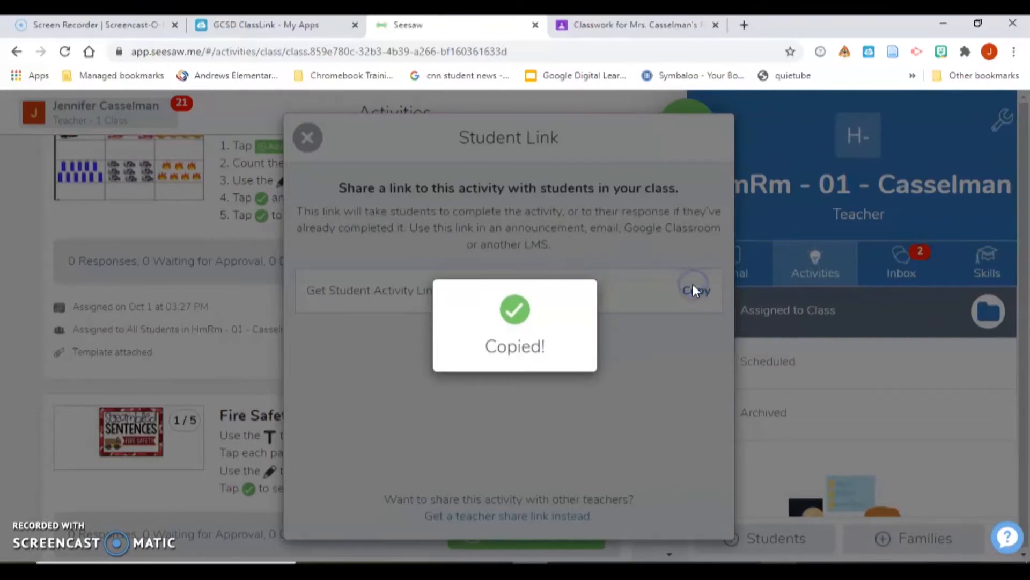
- Create a new Classwork assignment titled 'Math Assignment #1'
left_click(605, 34)
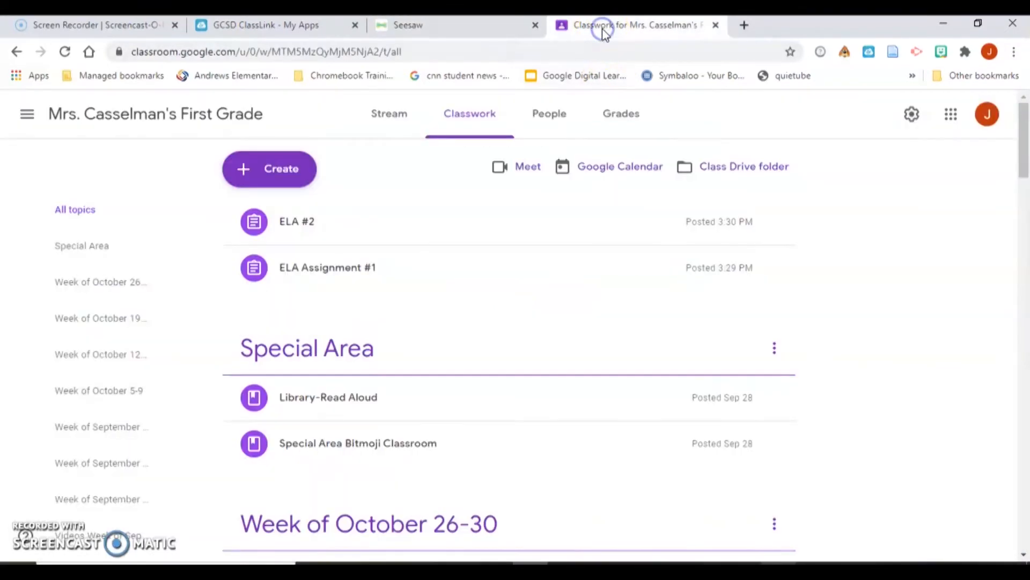
left_click(265, 174)
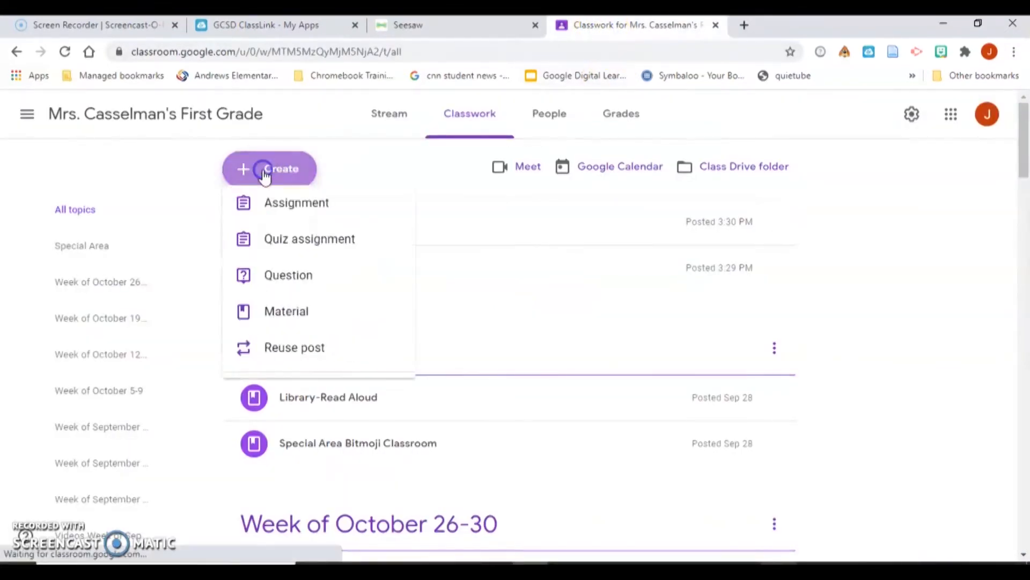
left_click(276, 221)
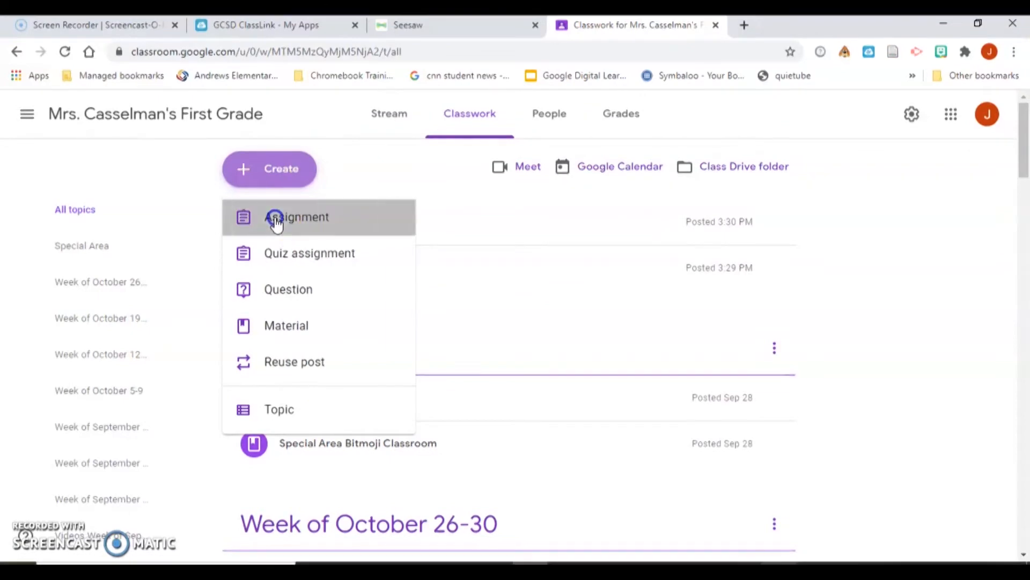
type("Math Ass")
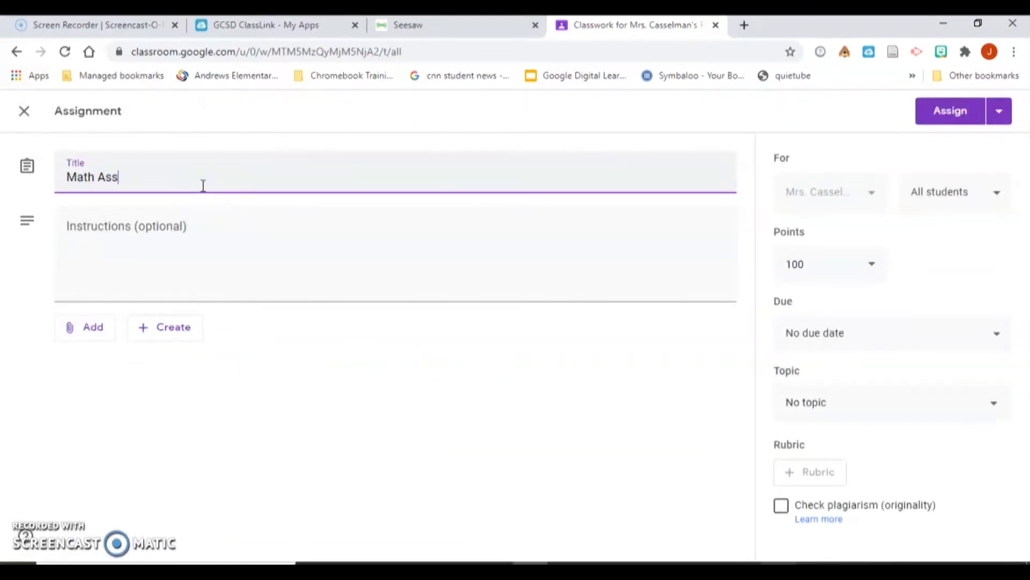
type("ignment #1")
- Attach the copied Count and Write Seesaw link and assign it to the class
left_click(86, 337)
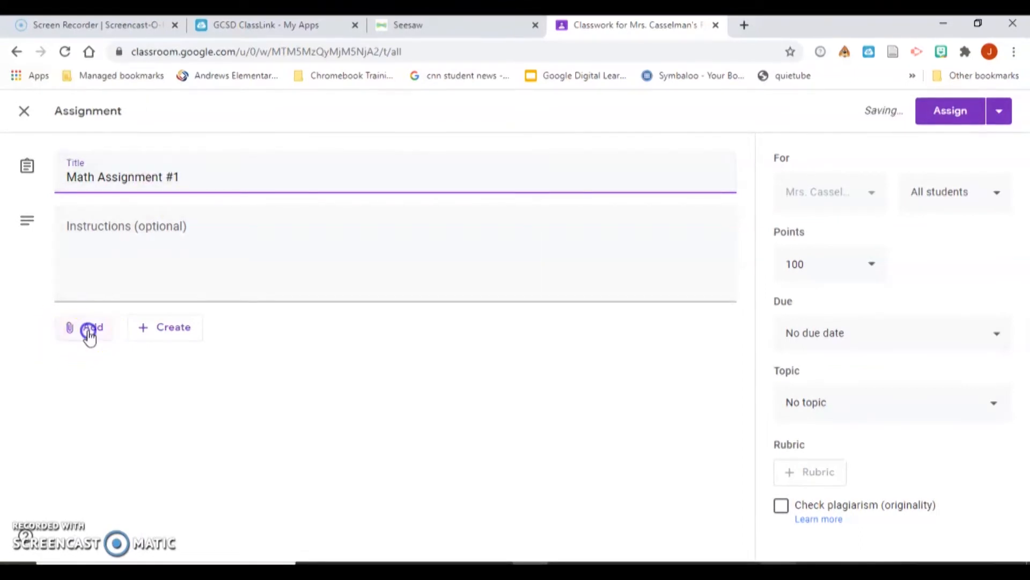
left_click(94, 384)
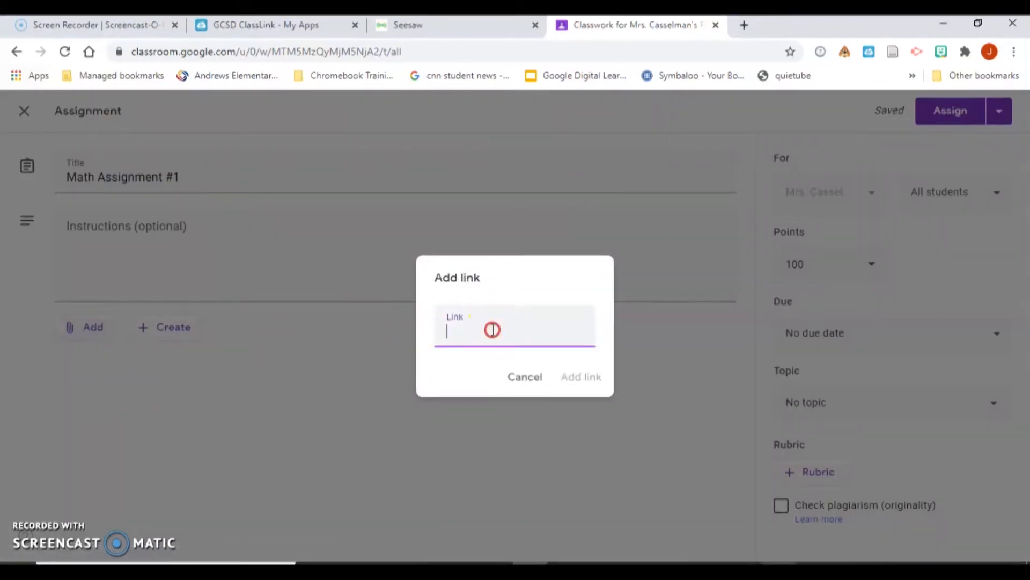
right_click(492, 329)
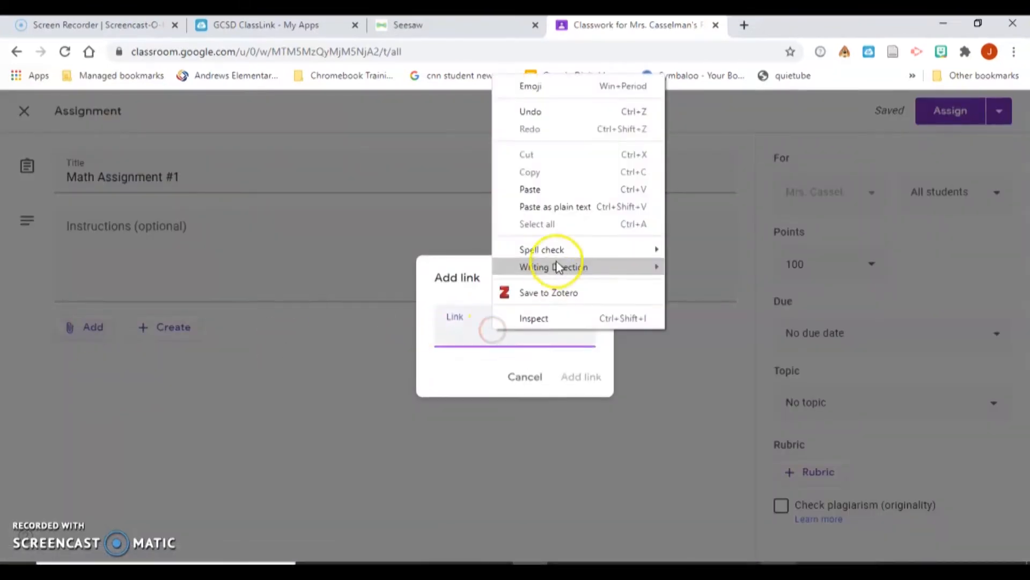
left_click(531, 187)
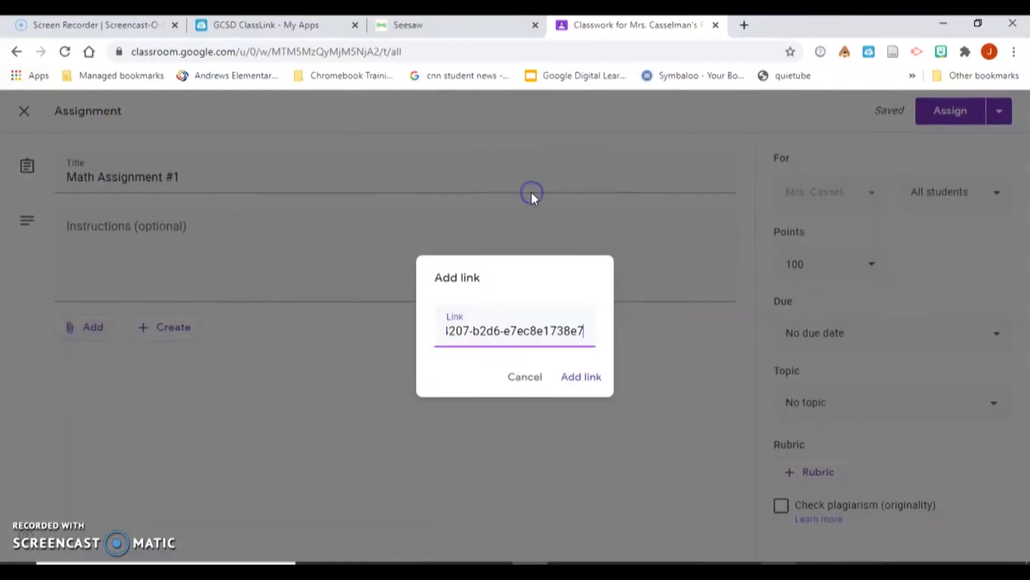
left_click(582, 376)
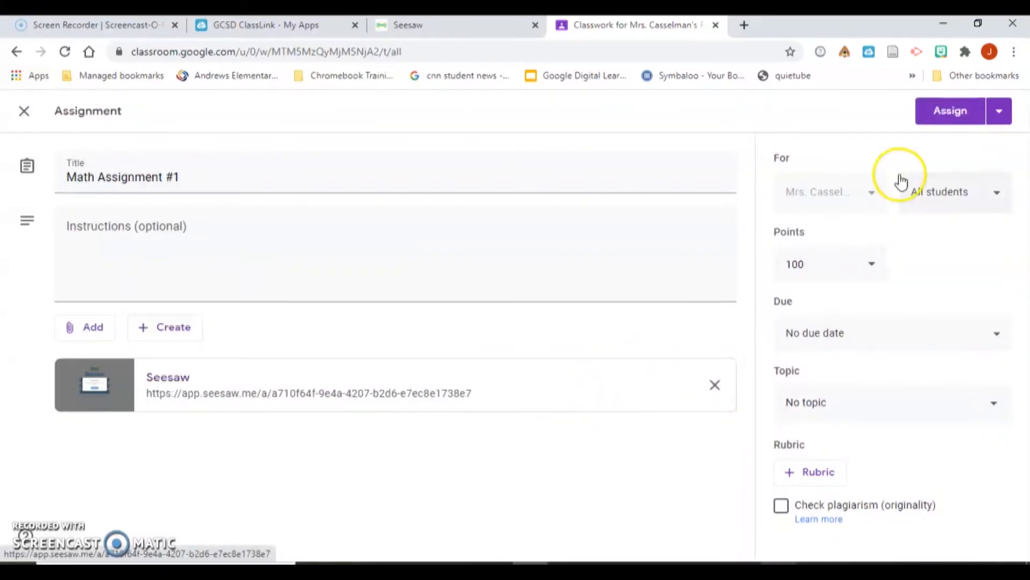
left_click(974, 113)
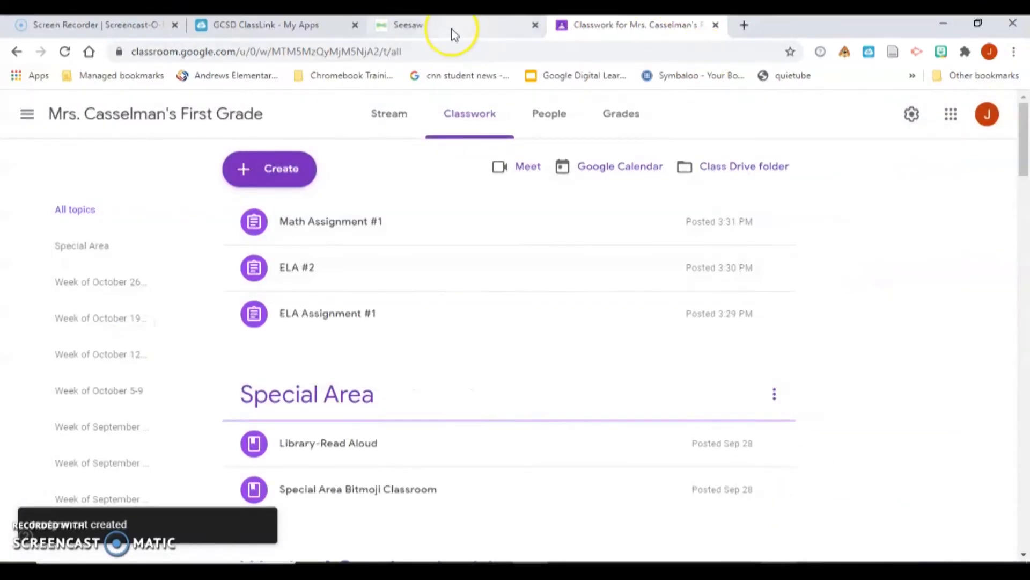
- Copy the Seesaw student link for 'Fill the 10 frame- Fire hydrant' and return to Classwork
left_click(452, 28)
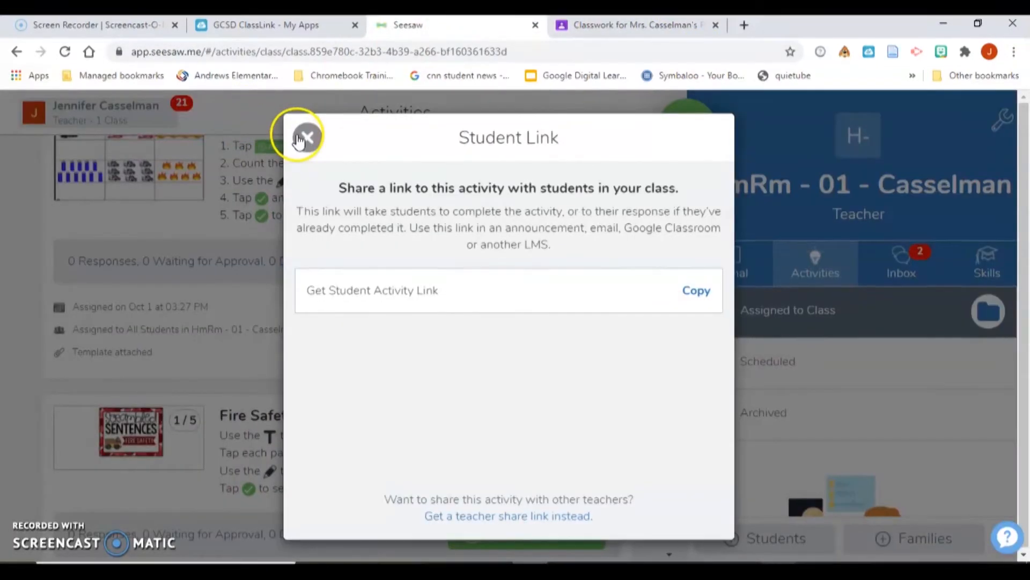
left_click(299, 139)
left_click_drag(669, 237, 661, 317)
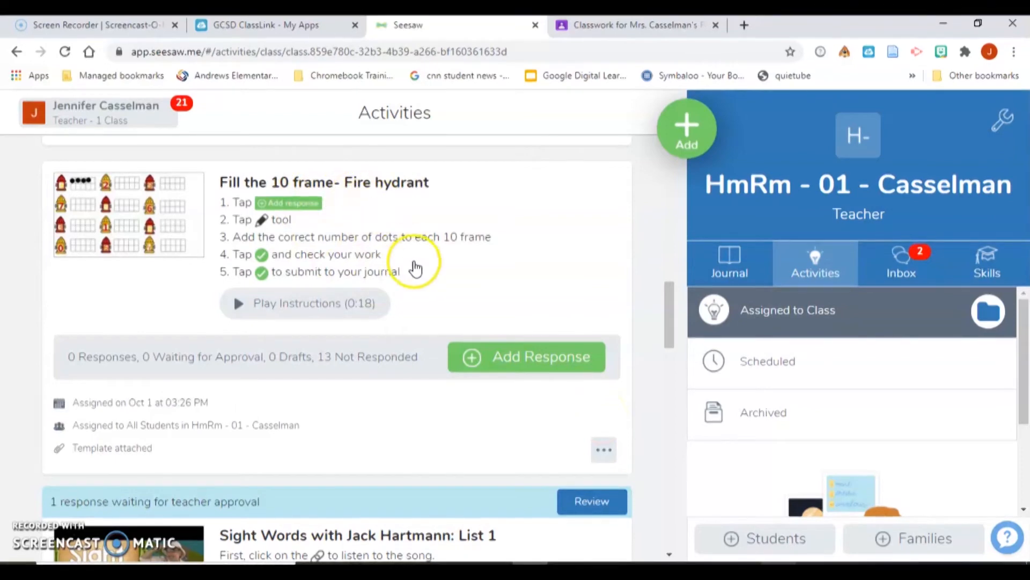
left_click(600, 452)
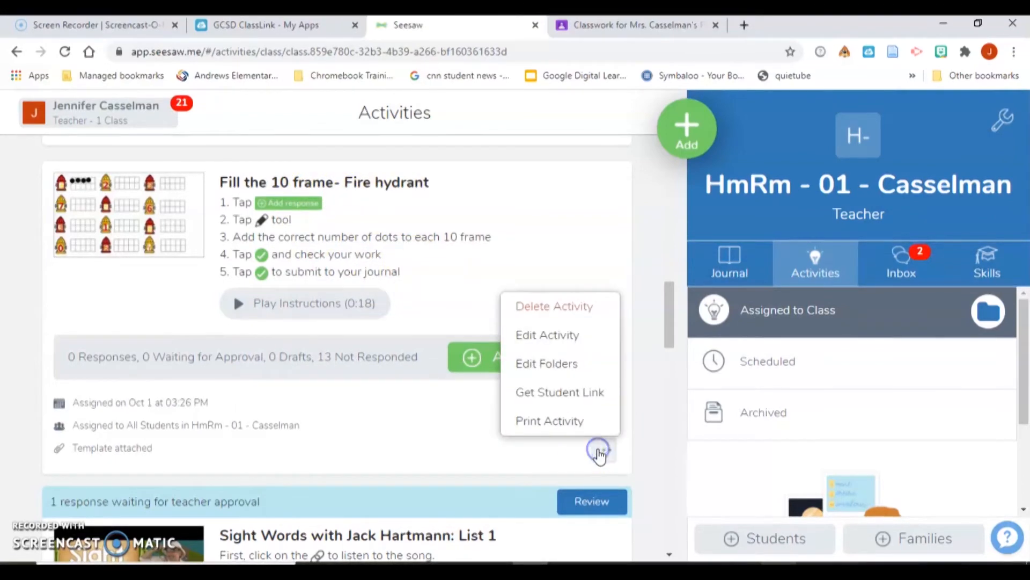
left_click(579, 395)
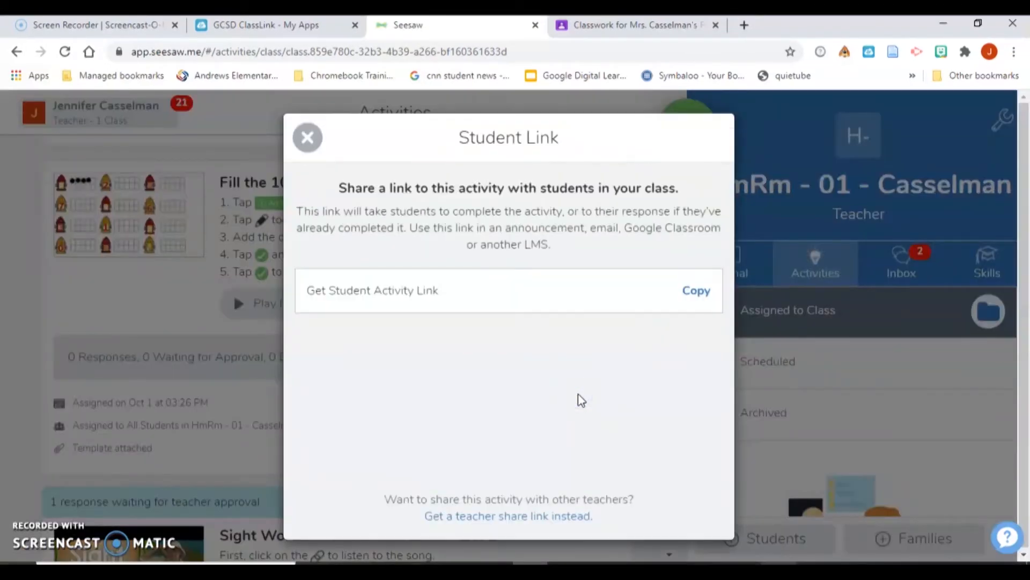
left_click(689, 294)
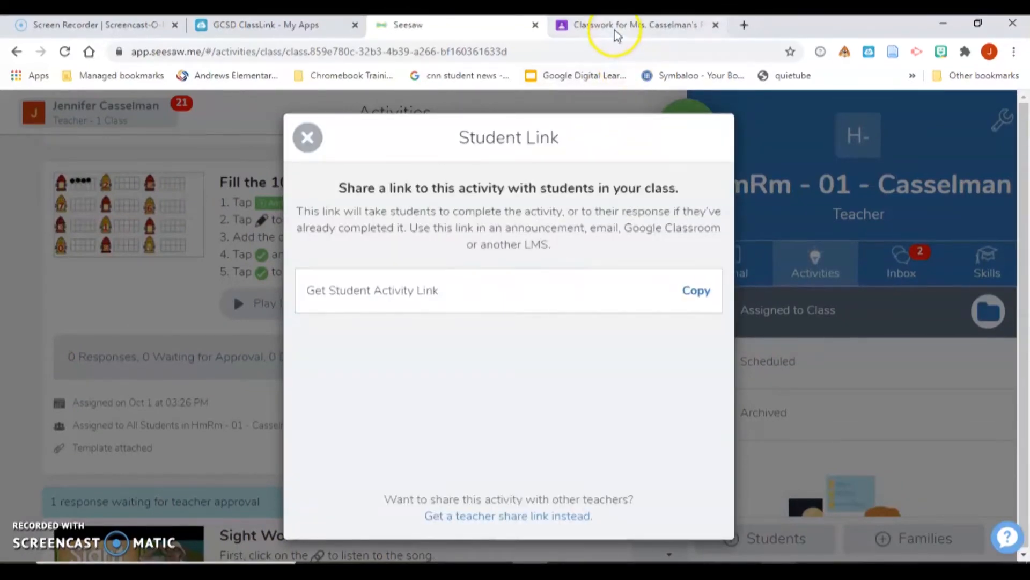
left_click(617, 35)
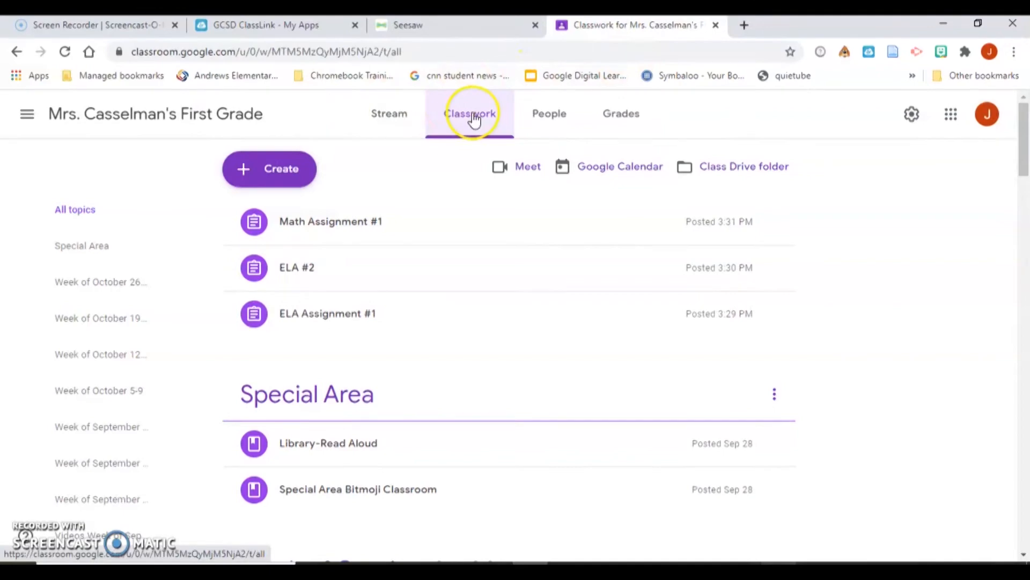
- Create a new assignment titled 'Math Assignment #2'
left_click(299, 168)
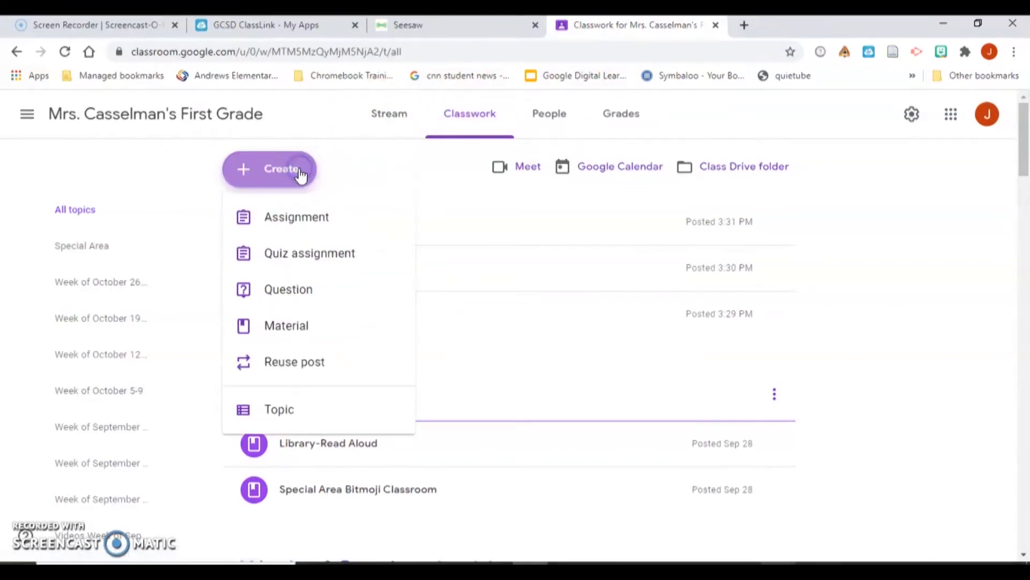
left_click(296, 219)
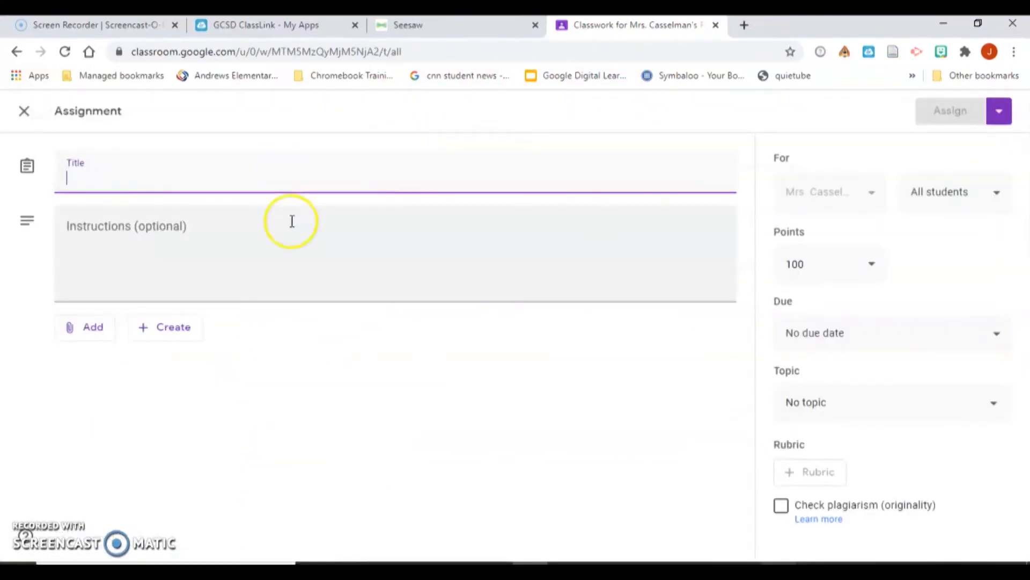
left_click(191, 180)
type("Math")
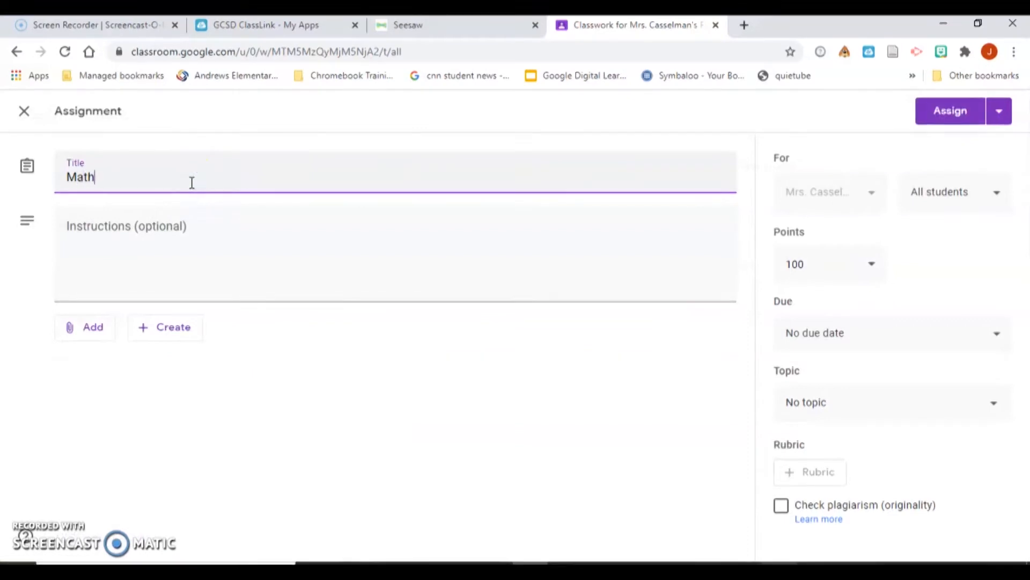
type(" Assignment #2")
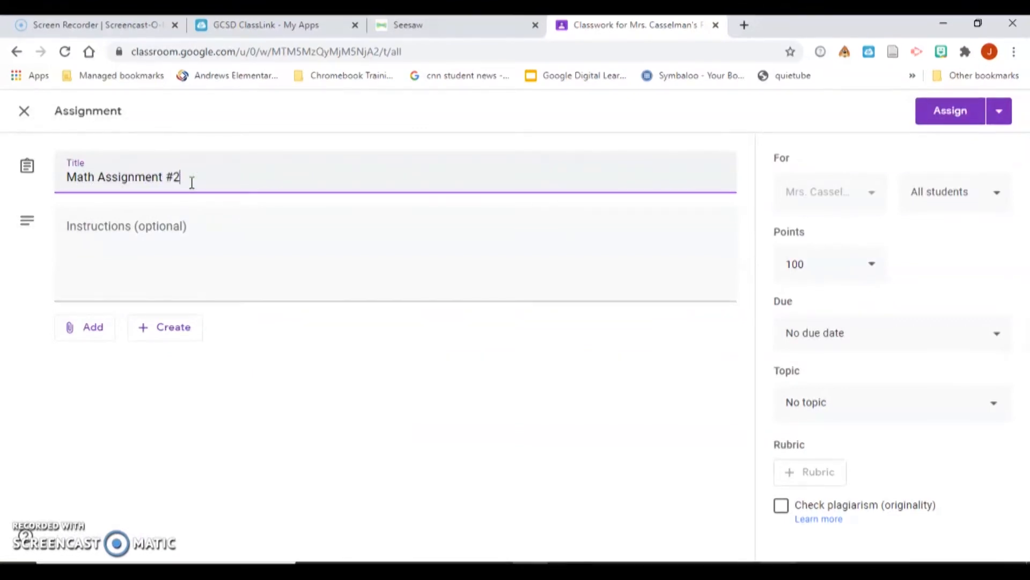
- Attach the pasted Fire hydrant Seesaw link and assign Math Assignment #2 to students
left_click(101, 337)
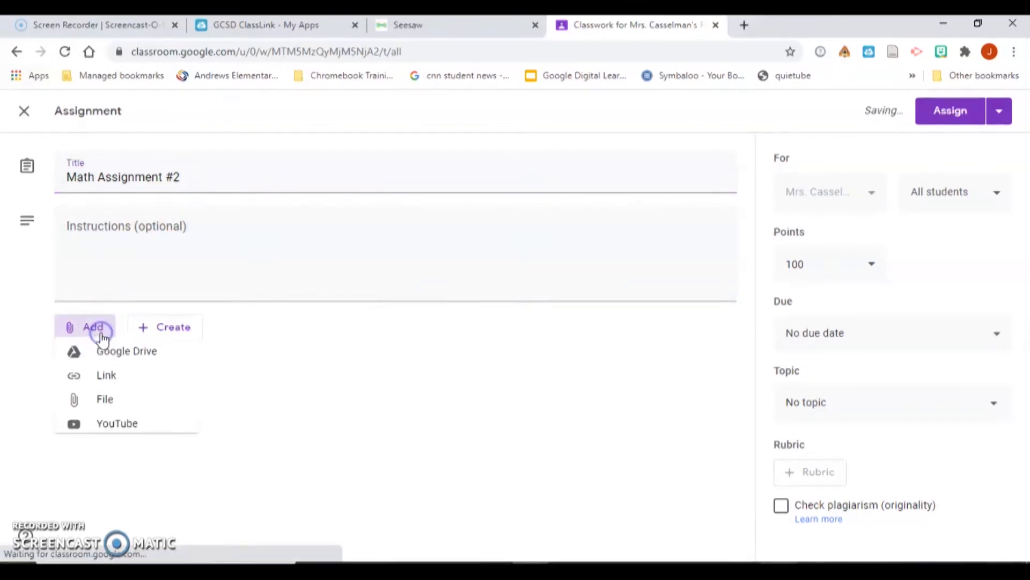
left_click(102, 377)
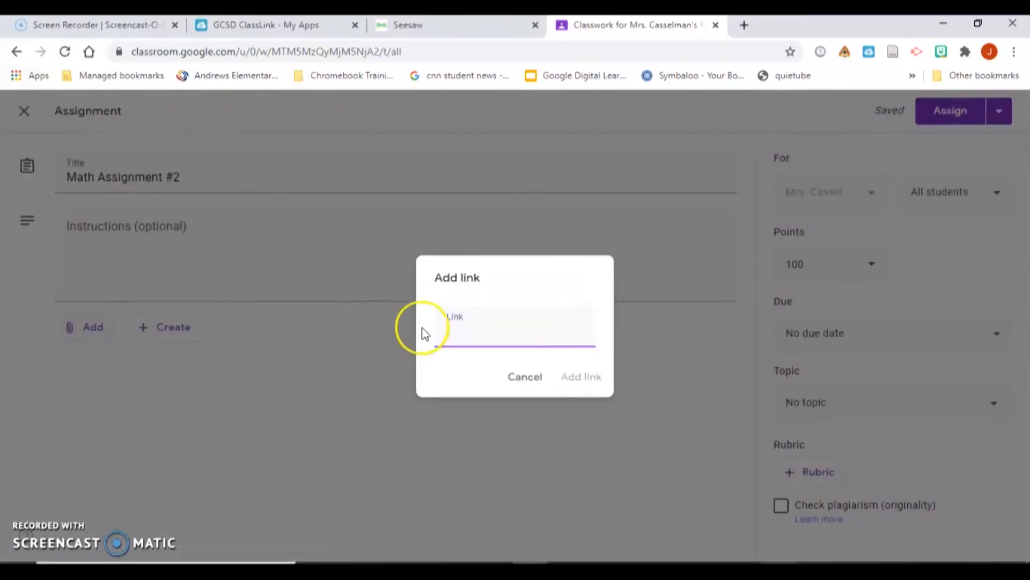
right_click(455, 340)
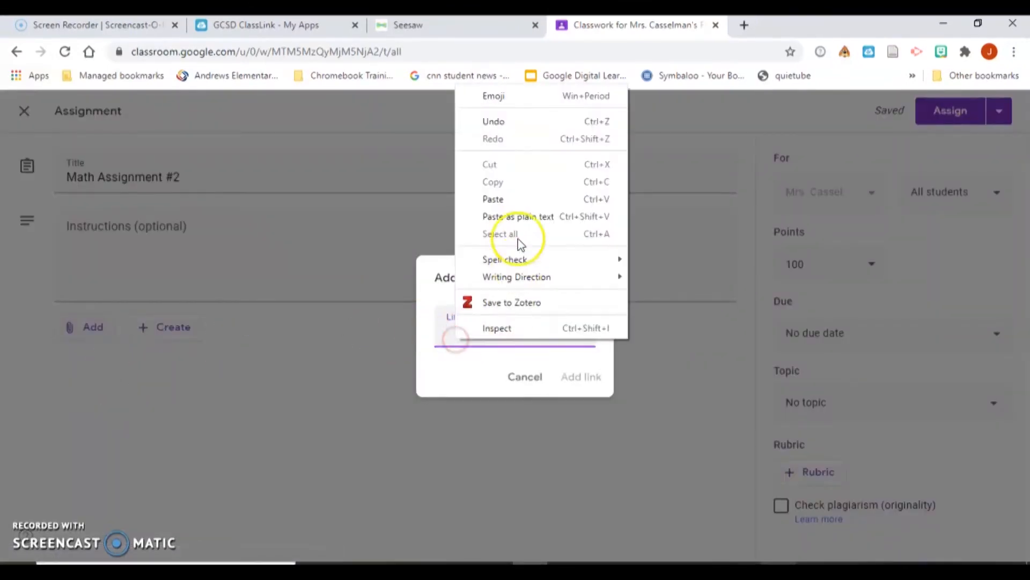
left_click(508, 201)
left_click(575, 376)
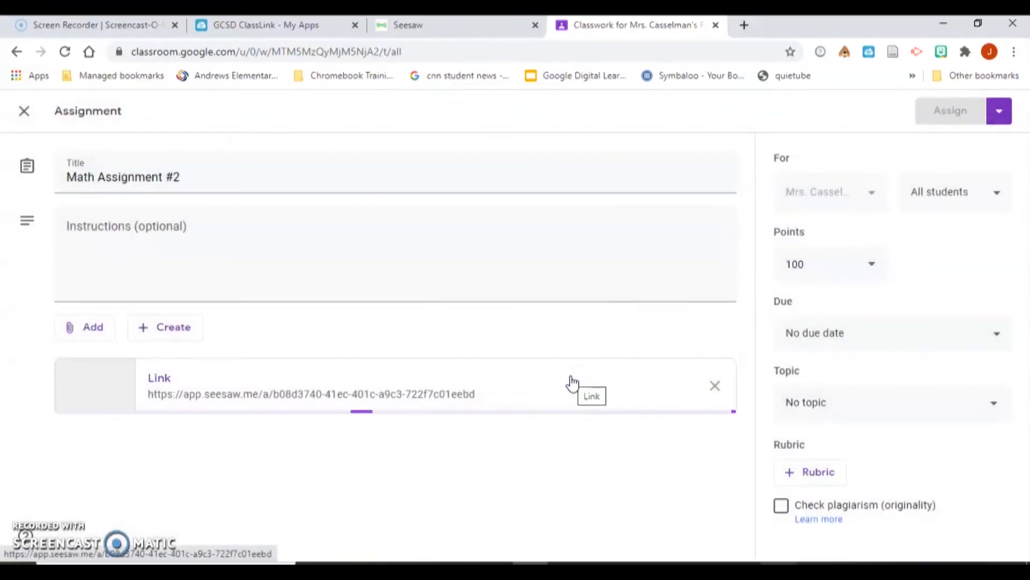
left_click(948, 111)
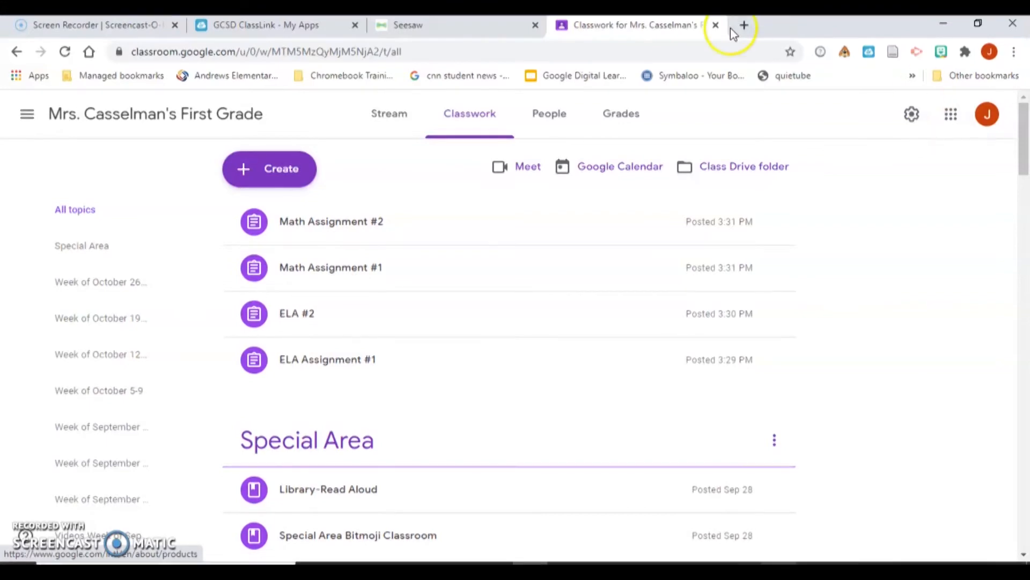
- In Seesaw, assign the Fire Safety Week library activity to the homeroom class
left_click(504, 26)
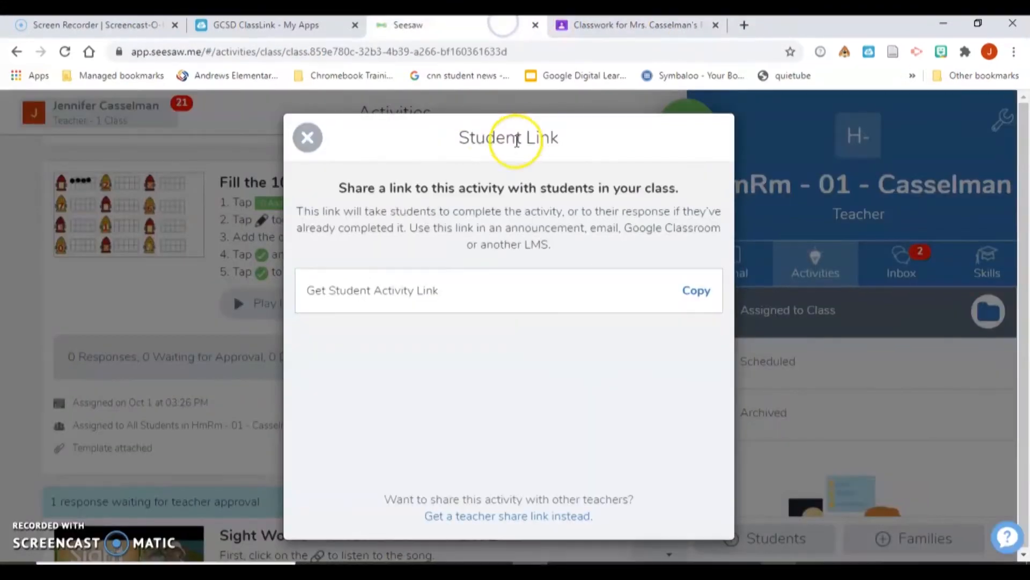
left_click(308, 137)
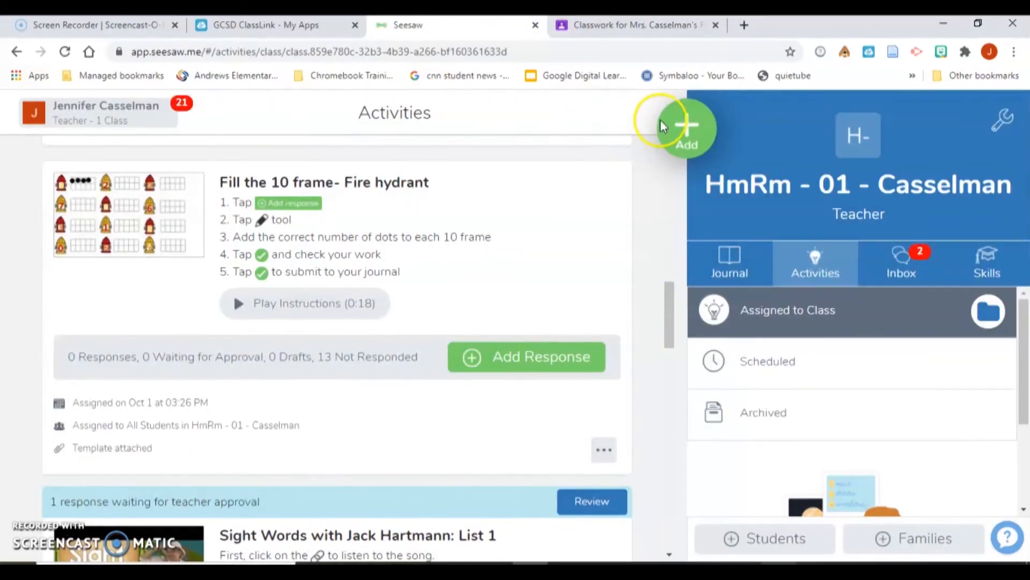
left_click(697, 141)
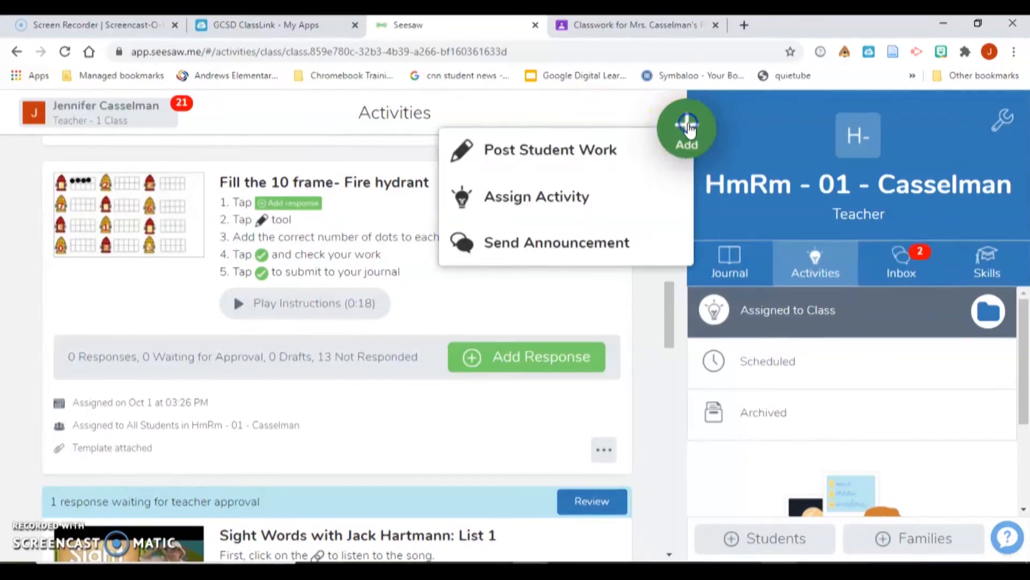
left_click(610, 195)
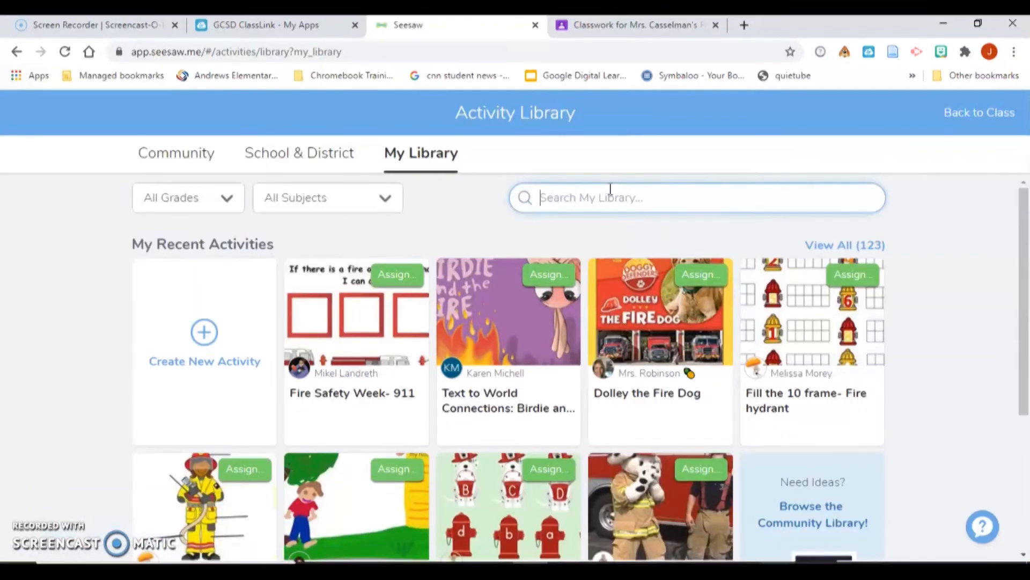
left_click(883, 188)
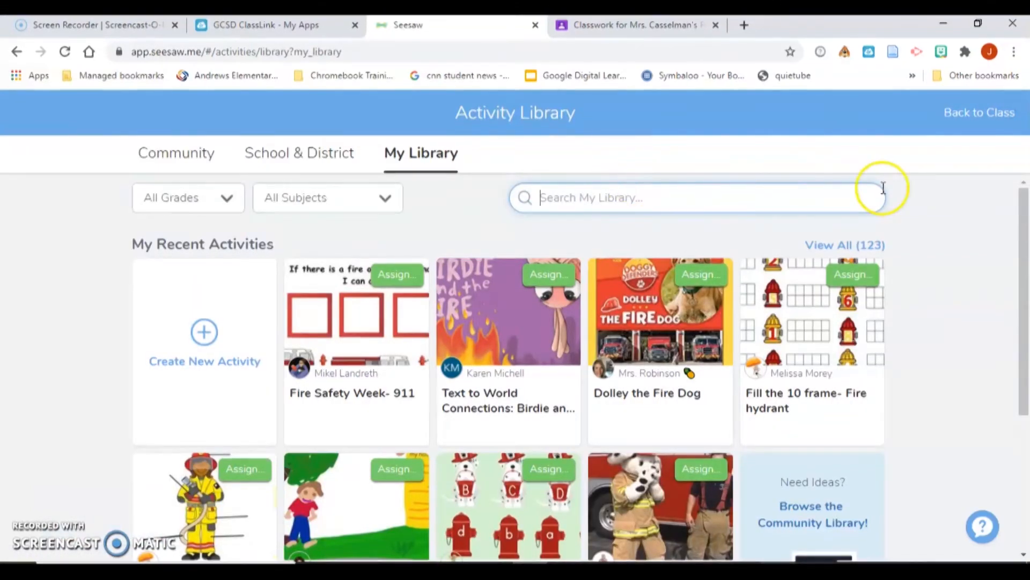
left_click_drag(1023, 236, 1006, 373)
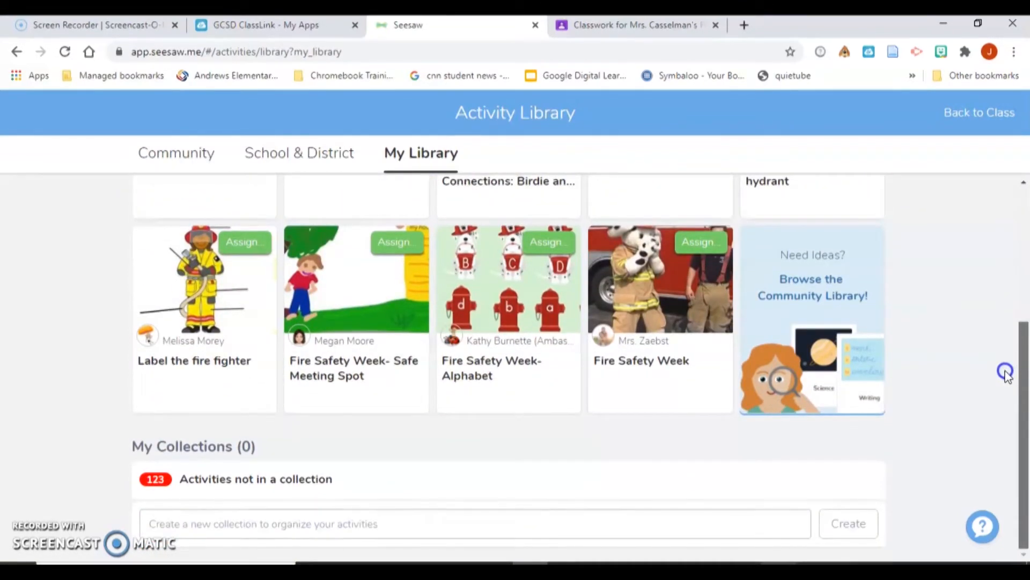
left_click_drag(1006, 373, 1006, 373)
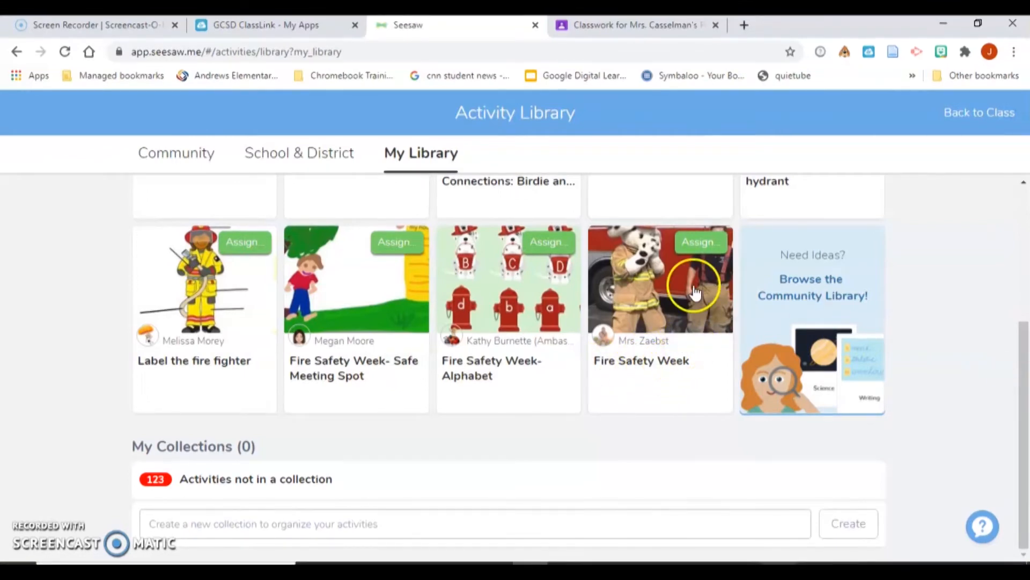
left_click(693, 248)
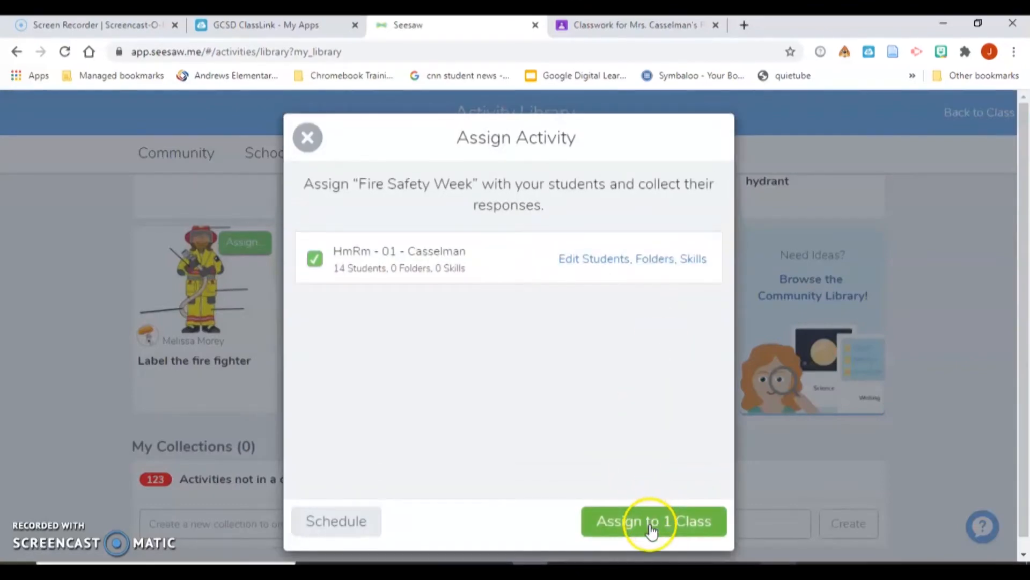
left_click(650, 523)
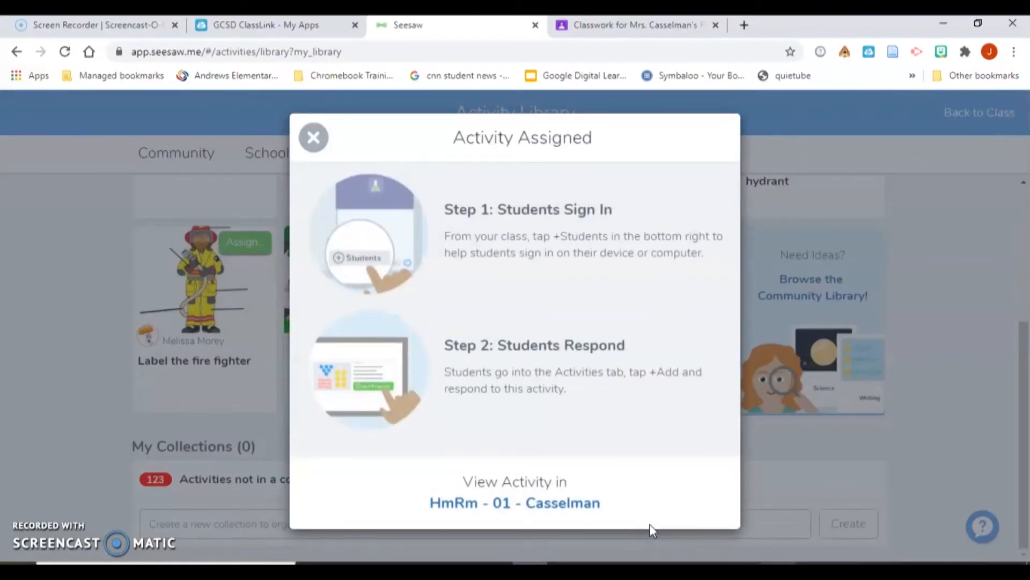
left_click(313, 138)
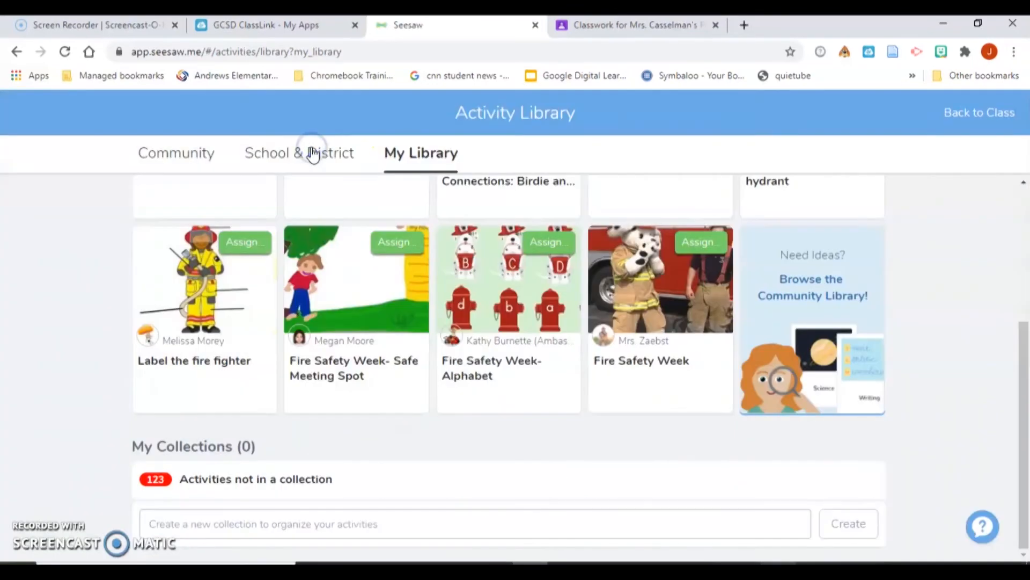
- Copy the Fire Safety Week student link and return to the Classwork page
left_click(959, 114)
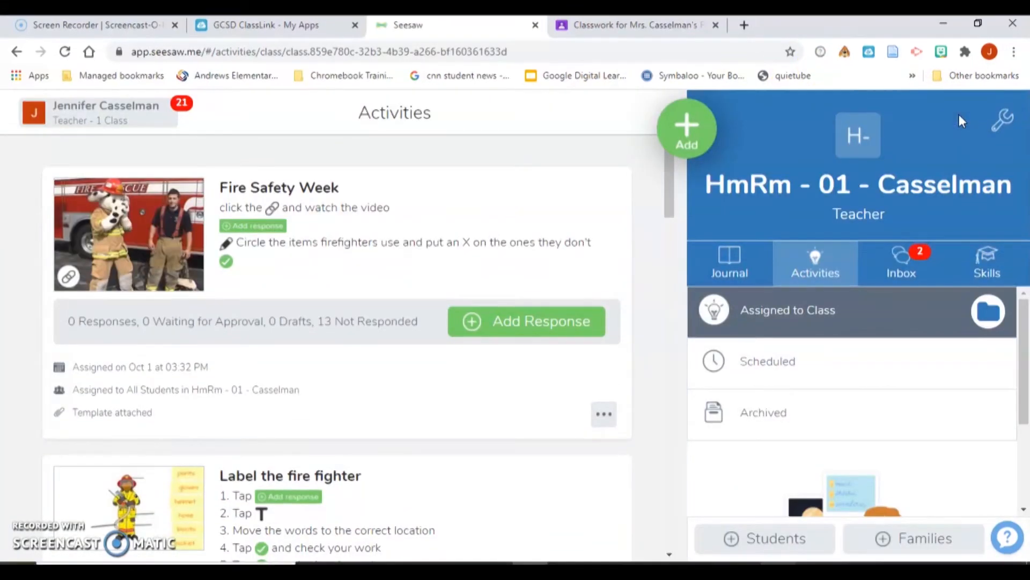
left_click(601, 415)
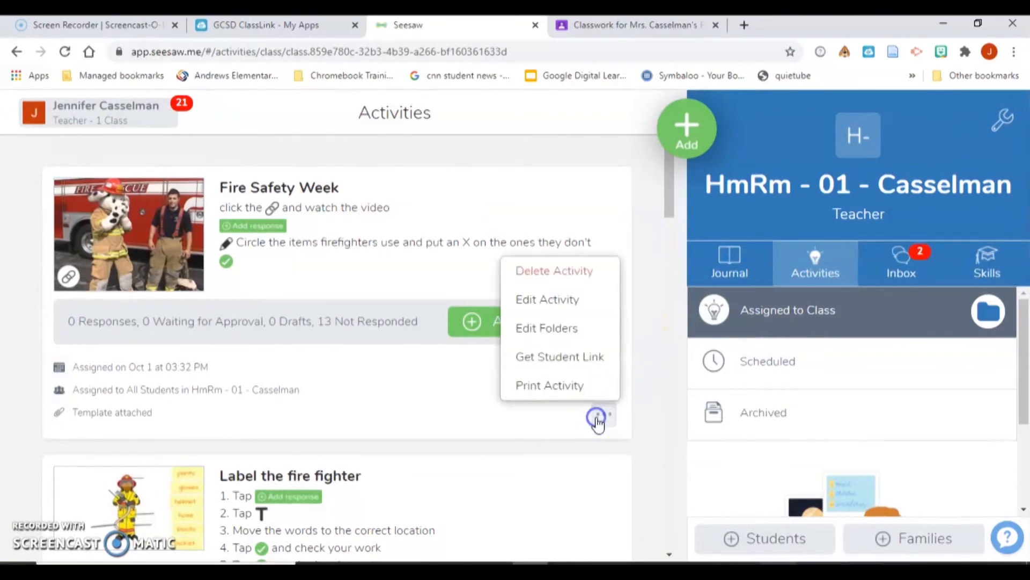
left_click(577, 360)
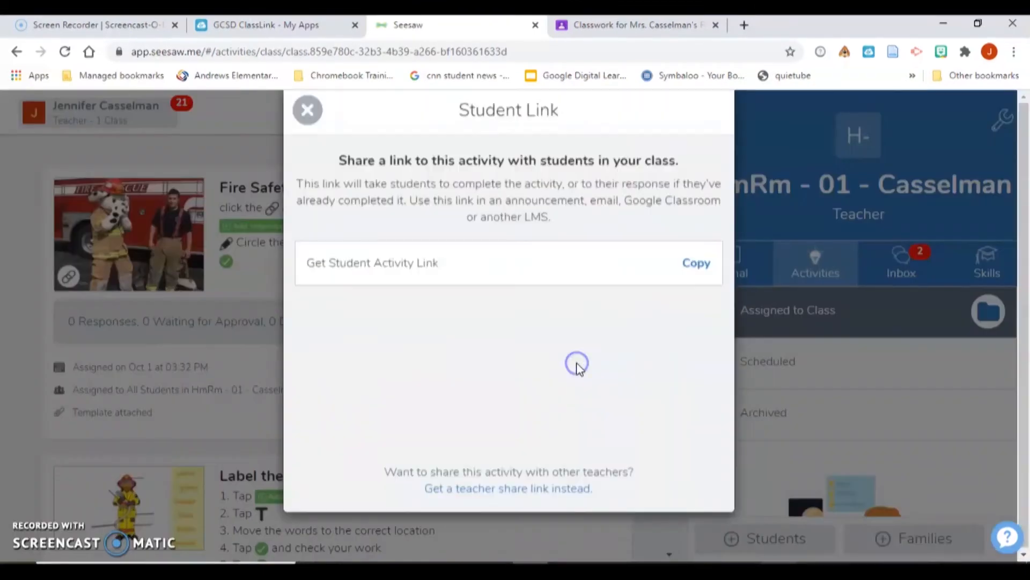
left_click(684, 294)
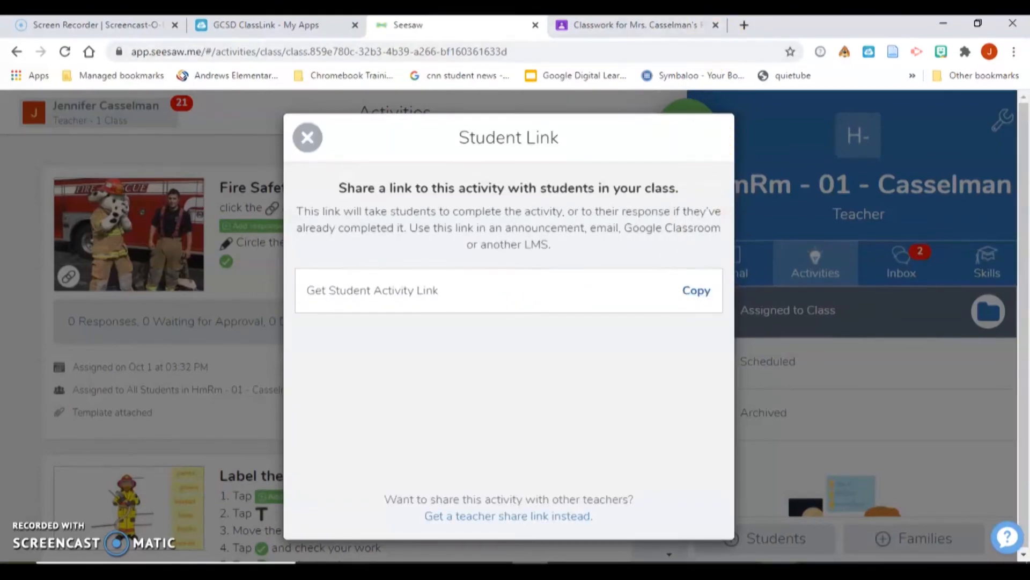
left_click(676, 26)
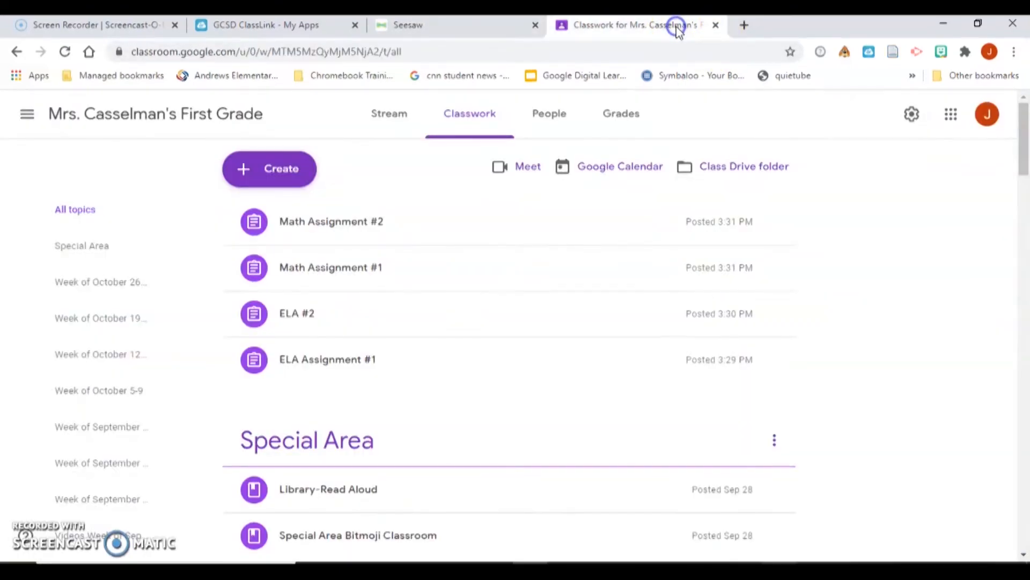
- Start a new material post titled 'Fire Safety Week'
left_click(290, 179)
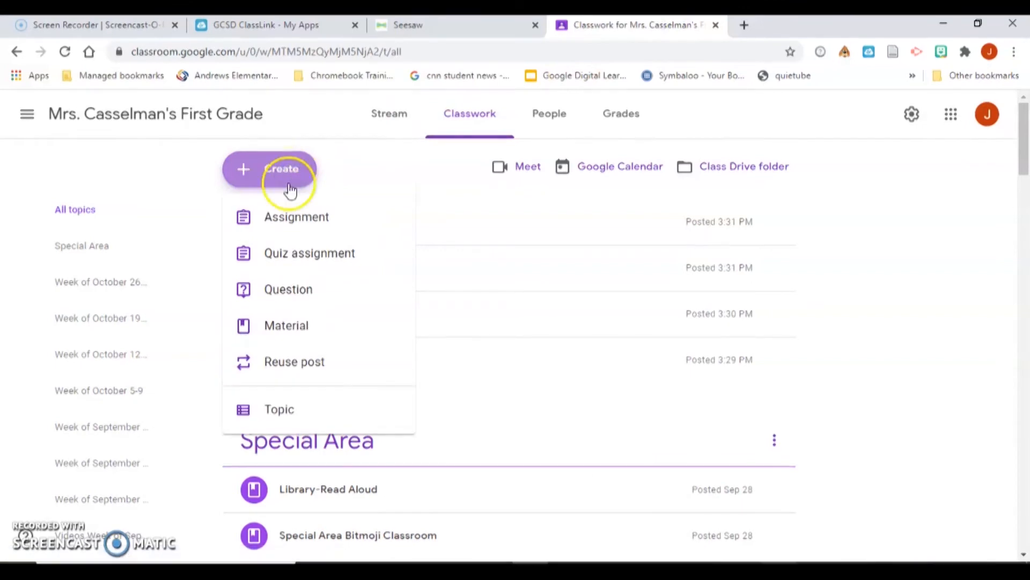
left_click(294, 329)
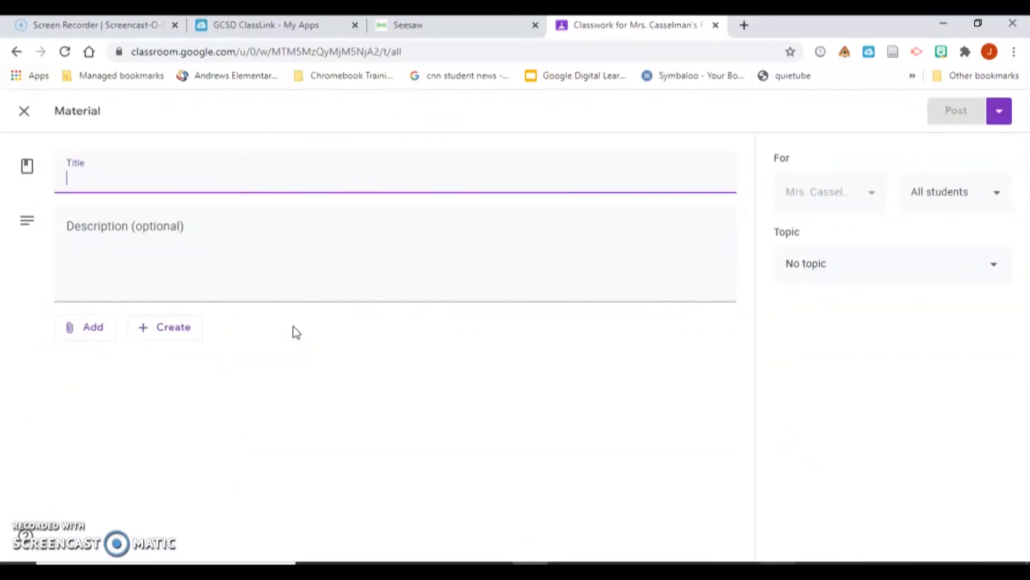
type("Fire Sate")
key("BackSpace")
key("BackSpace")
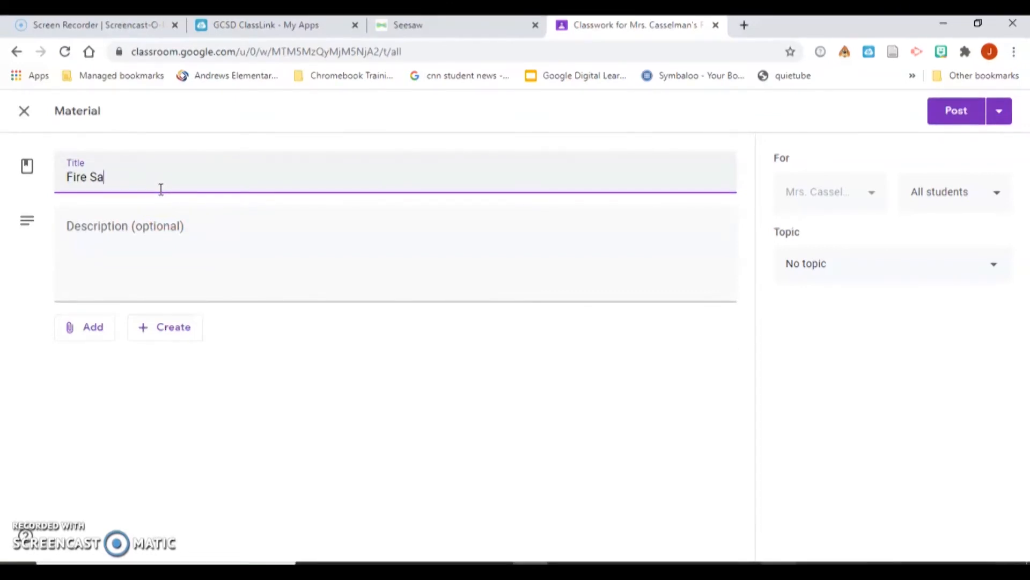
type("fety Week")
left_click(127, 281)
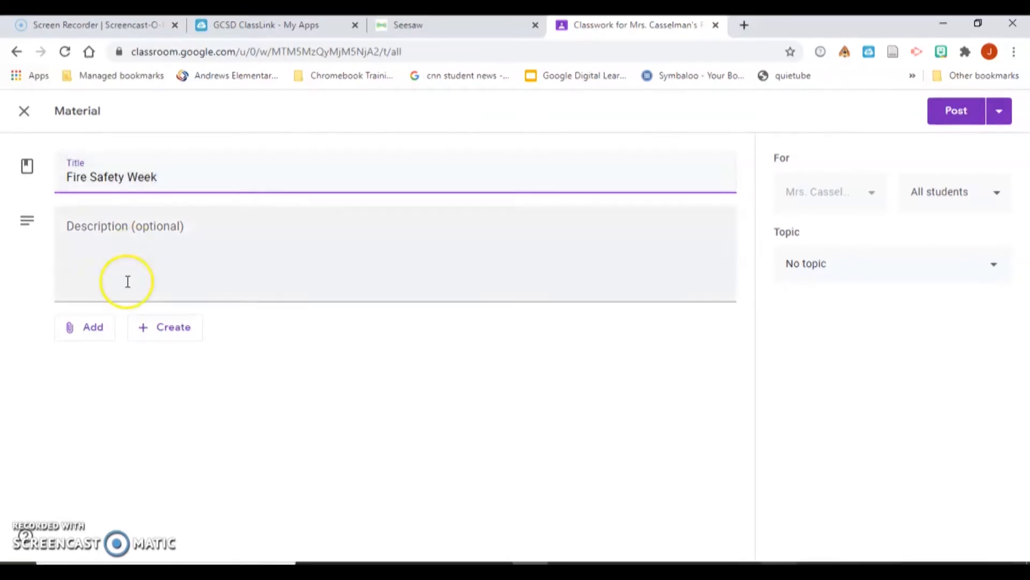
- Attach the pasted Seesaw link to the material and post it to the class
left_click(100, 329)
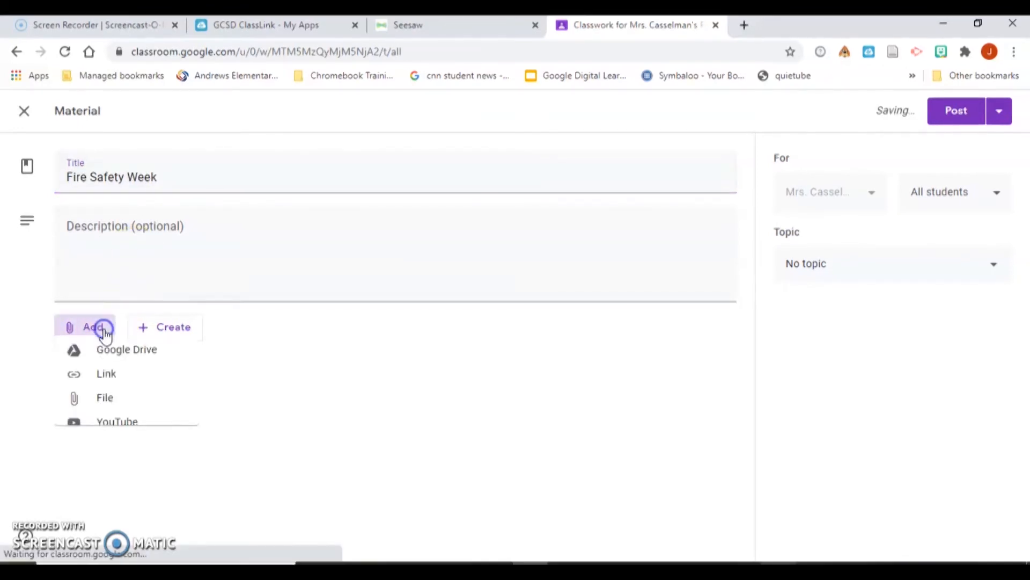
left_click(102, 381)
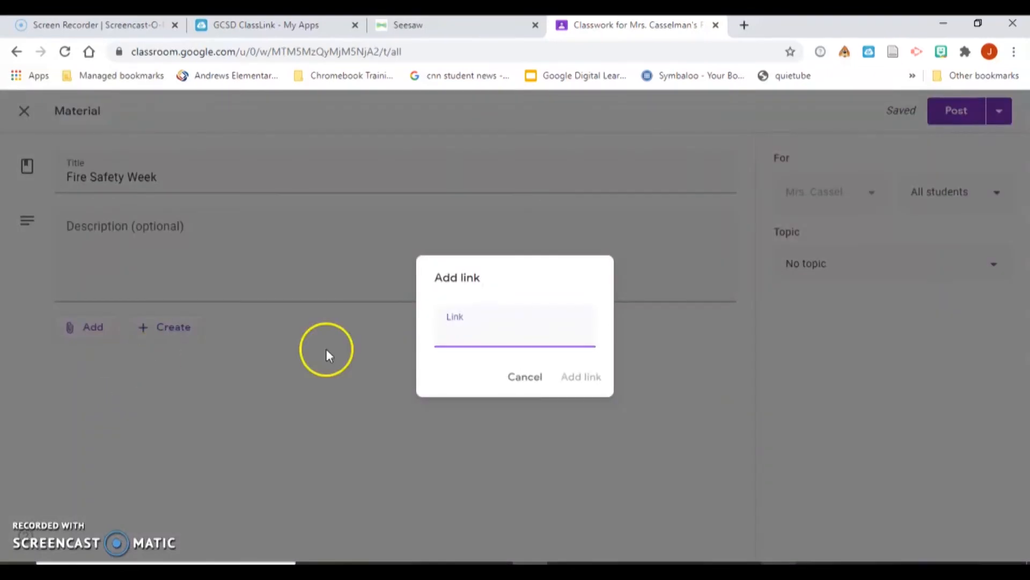
right_click(493, 332)
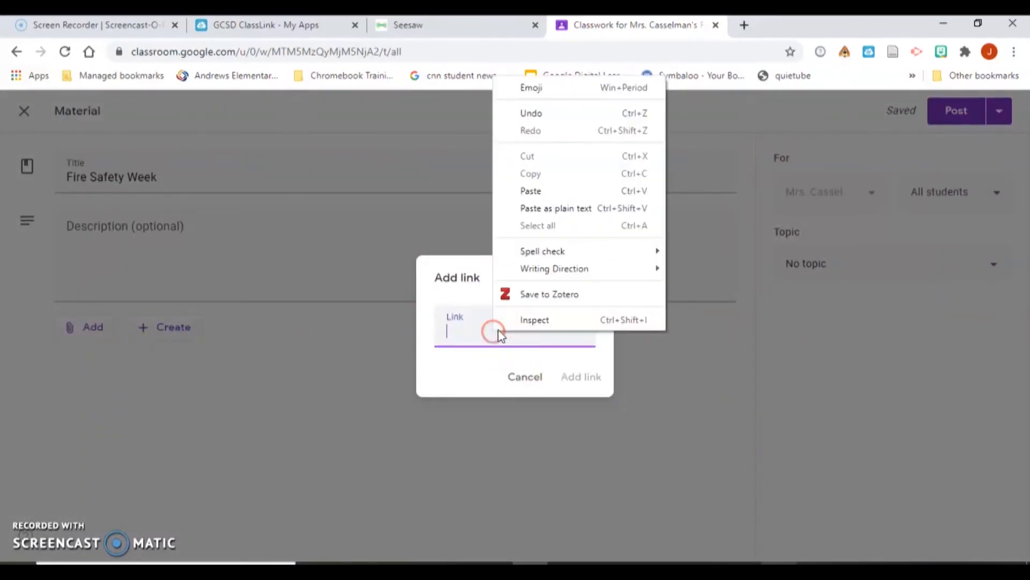
left_click(569, 190)
left_click(590, 380)
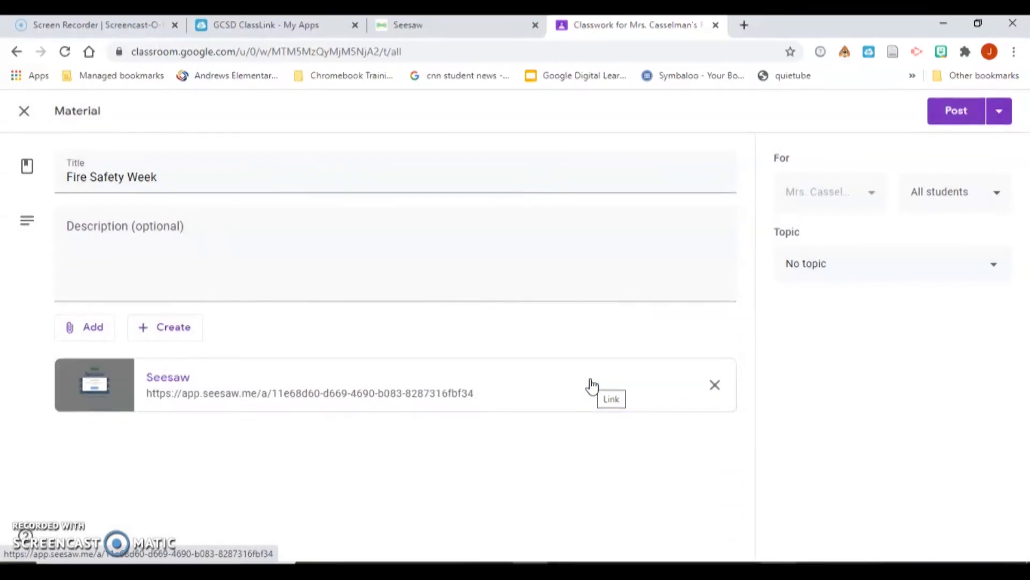
left_click(952, 121)
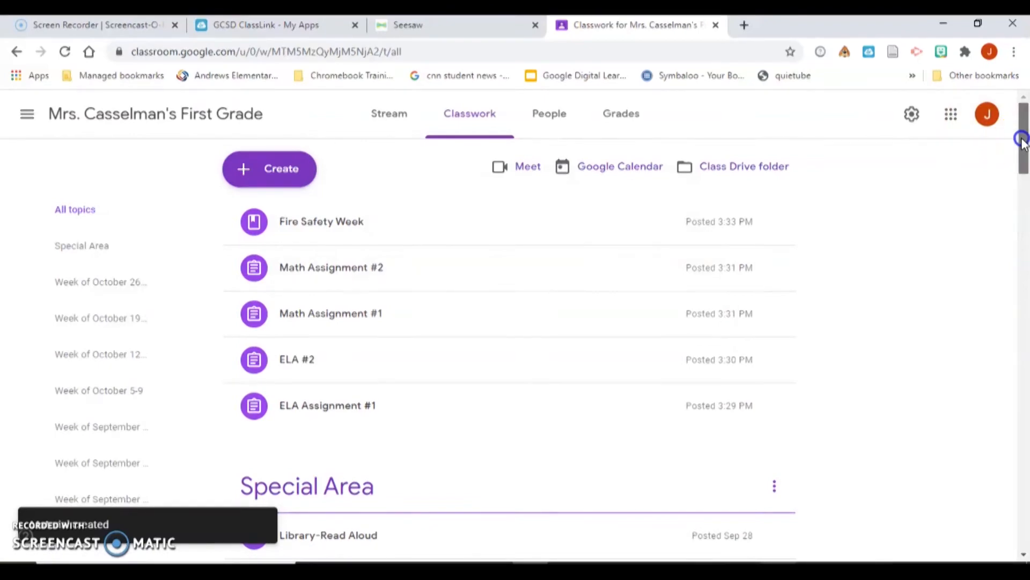
- Drag the ELA Assignment #1 and ELA #2 cards under the Week of October 5-9 topic
left_click_drag(1022, 141, 1015, 166)
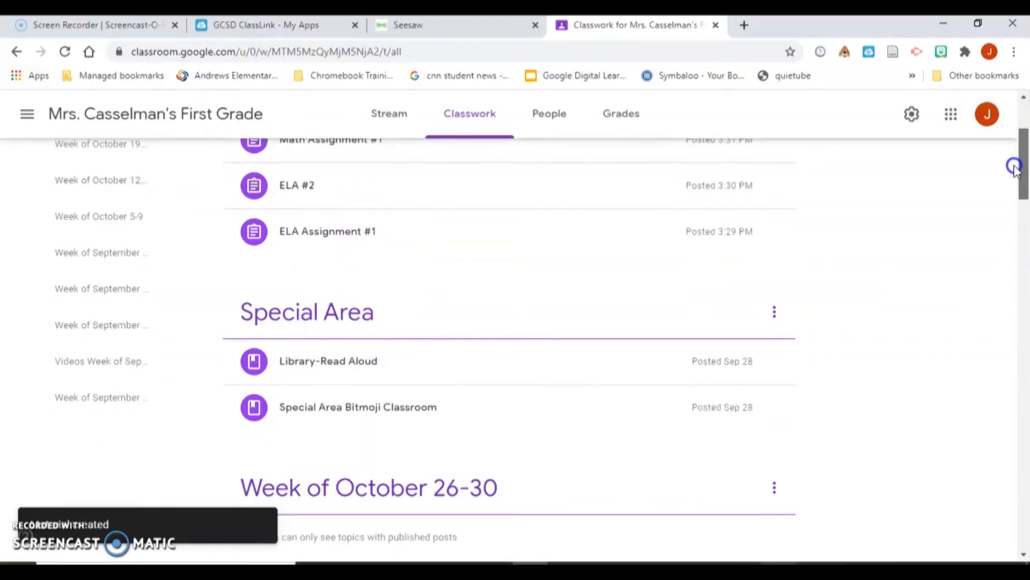
left_click_drag(1016, 167, 996, 248)
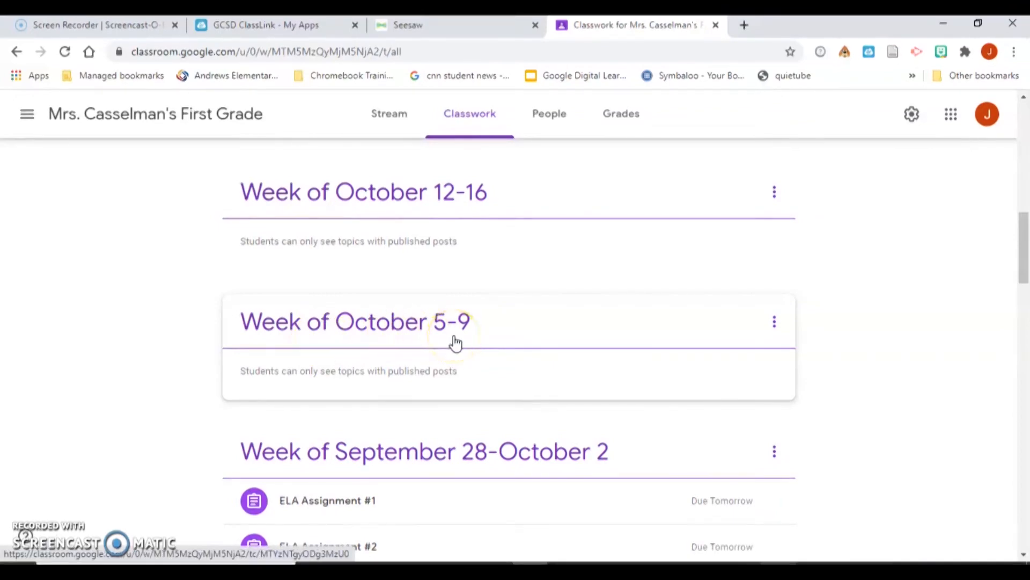
left_click_drag(1019, 269, 1001, 156)
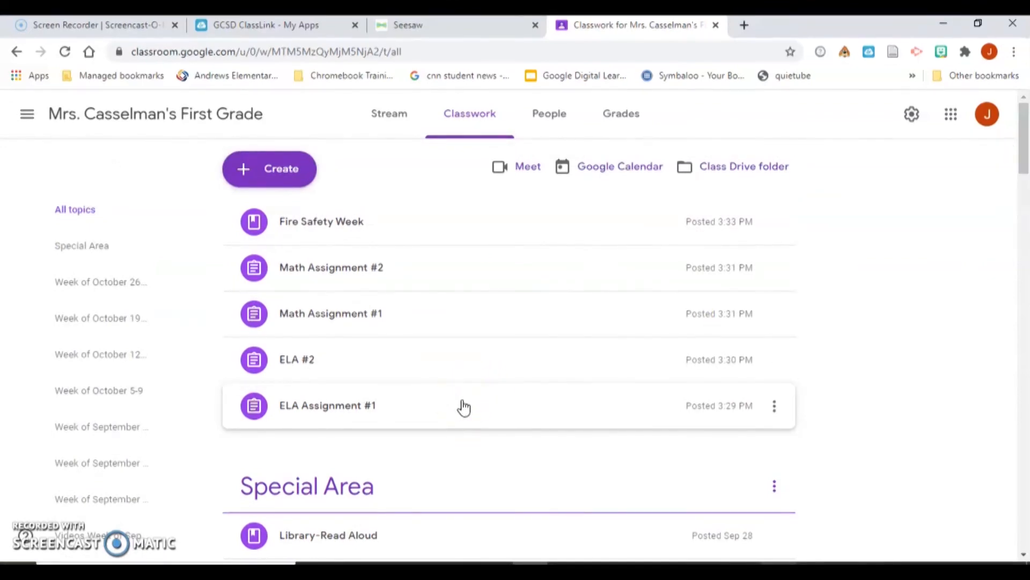
left_click(464, 408)
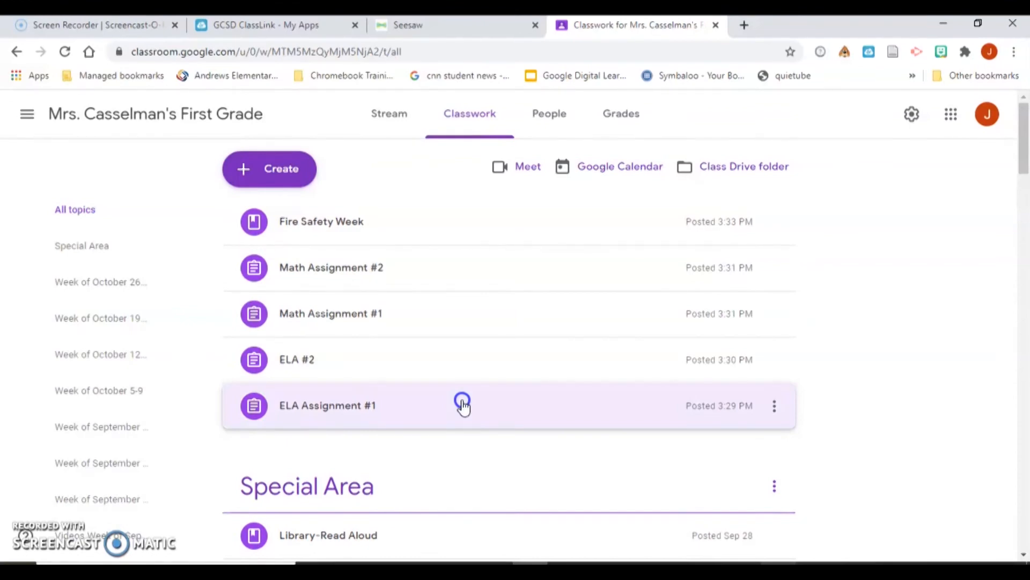
left_click_drag(458, 435, 379, 472)
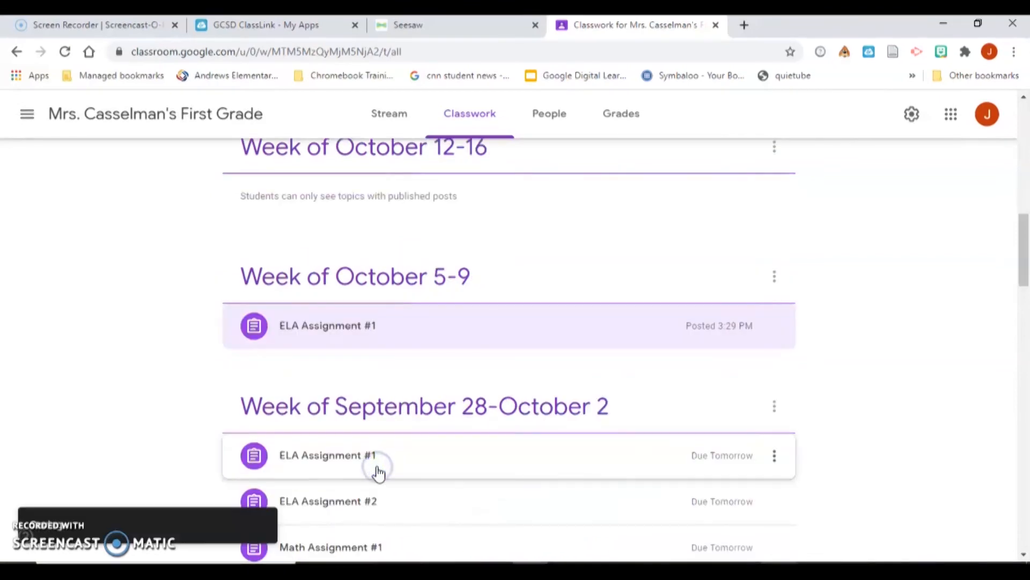
left_click_drag(1025, 261, 1020, 169)
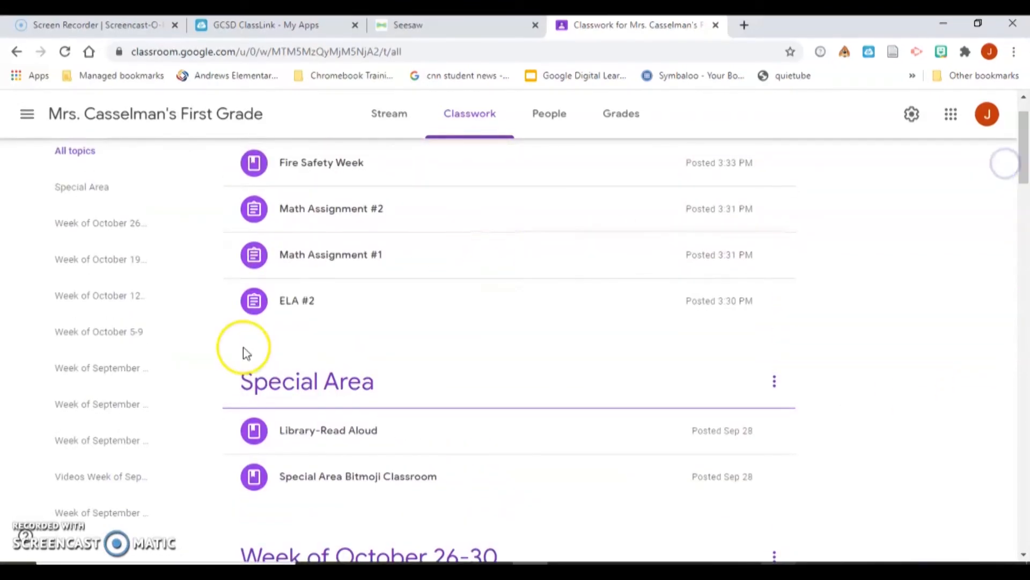
left_click_drag(298, 307, 345, 469)
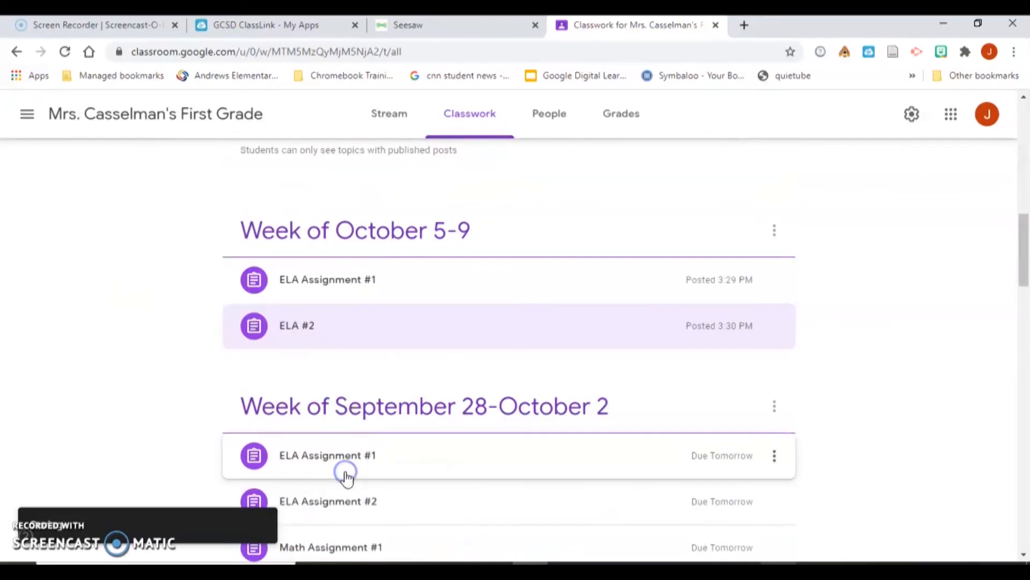
left_click_drag(1025, 283, 1022, 161)
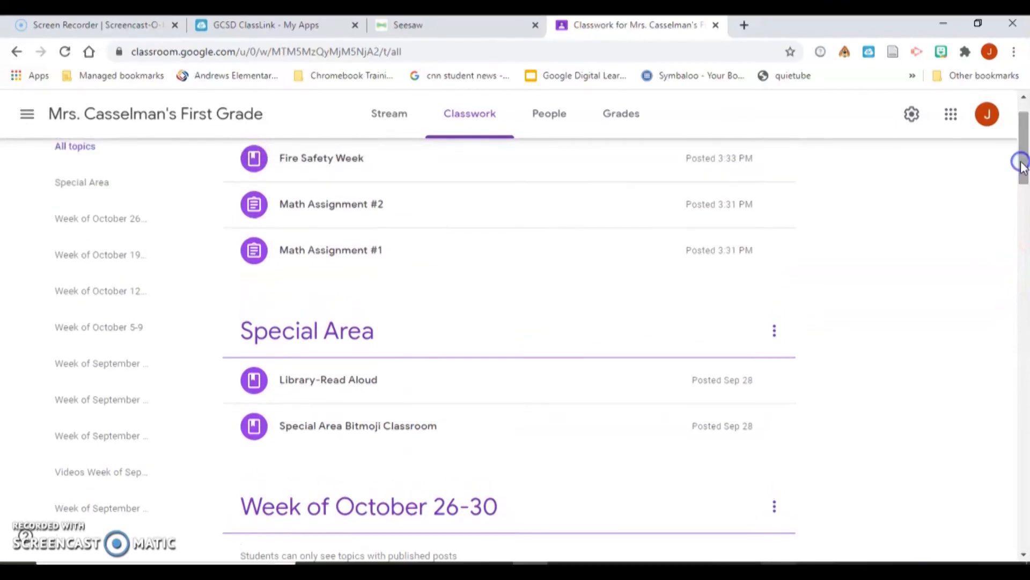
- Drag Math Assignment #1, Math Assignment #2 and Fire Safety Week under the Week of October 5-9 topic
left_click_drag(370, 264, 329, 430)
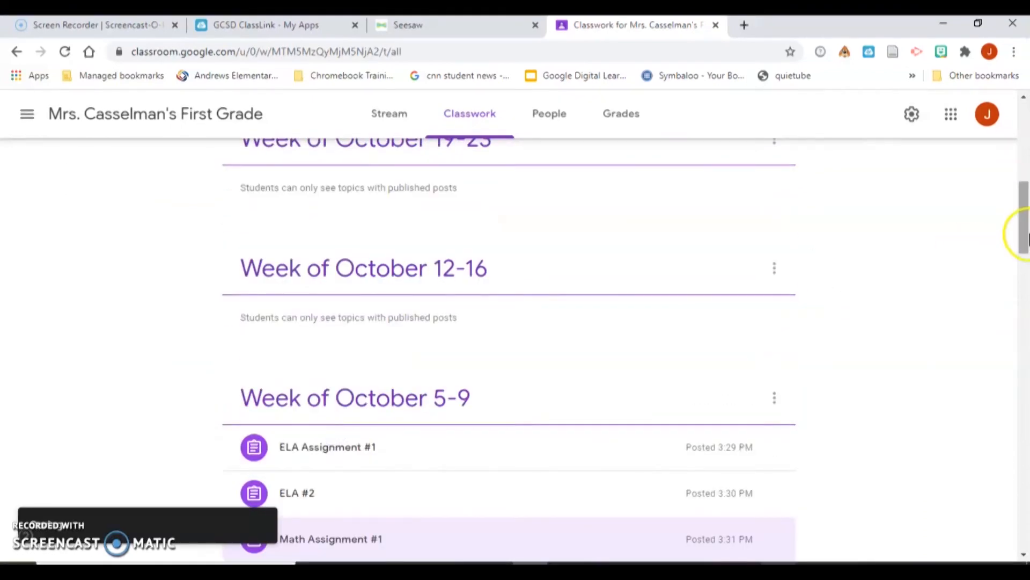
left_click_drag(1022, 231, 1012, 147)
left_click_drag(416, 279, 346, 388)
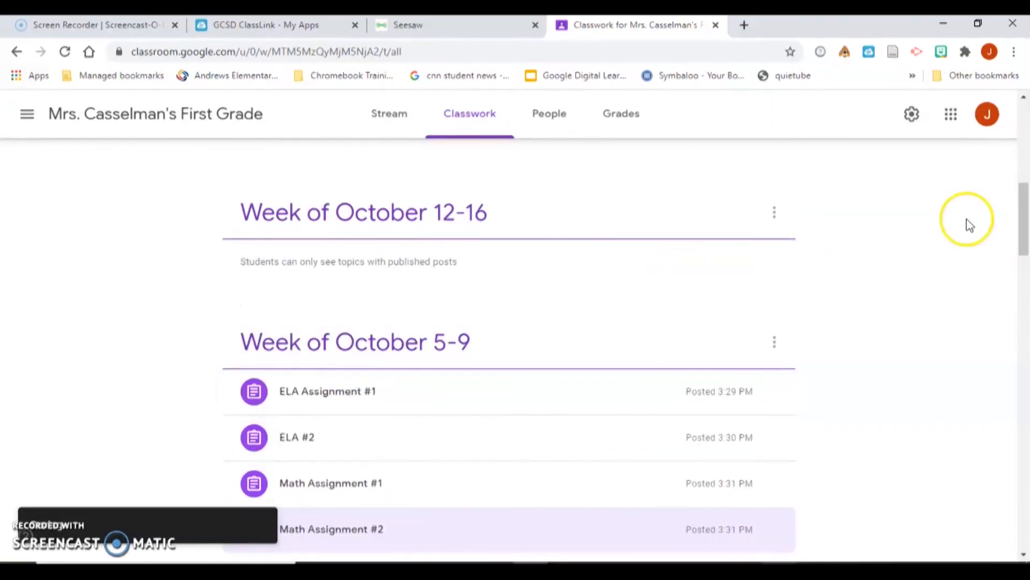
left_click_drag(1016, 230, 1013, 151)
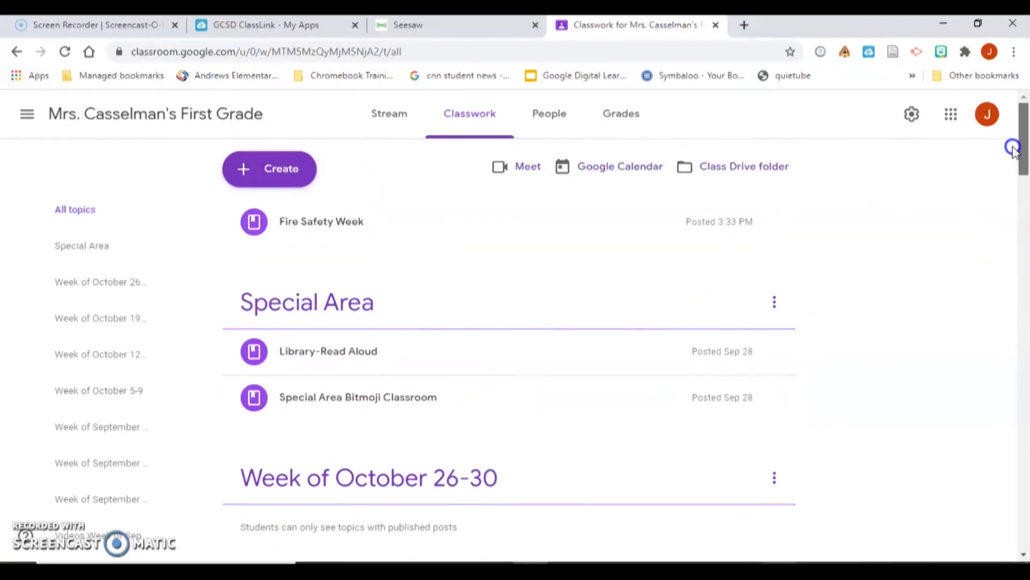
left_click_drag(348, 221, 354, 477)
left_click_drag(364, 515, 346, 470)
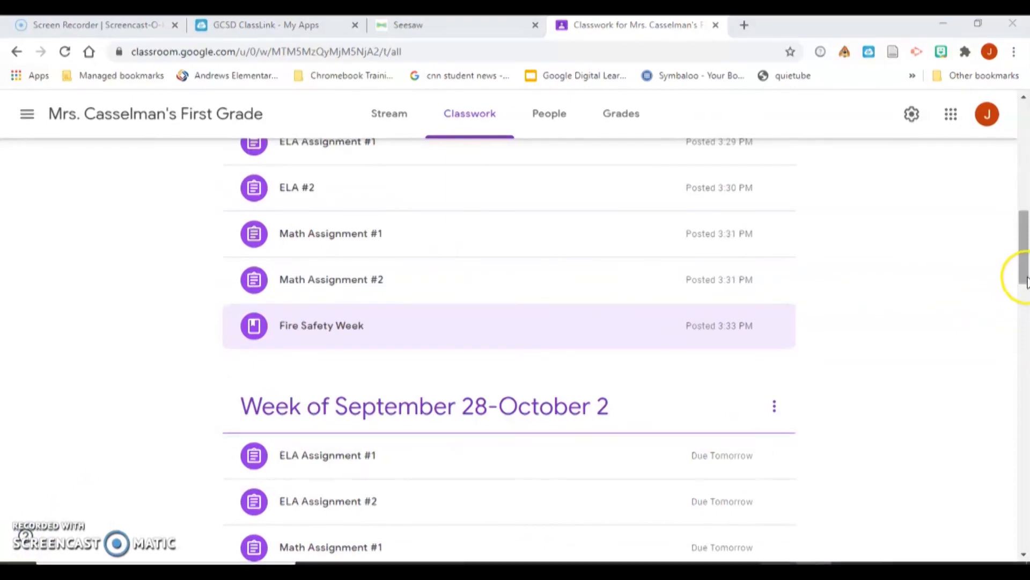
left_click_drag(1026, 279, 996, 265)
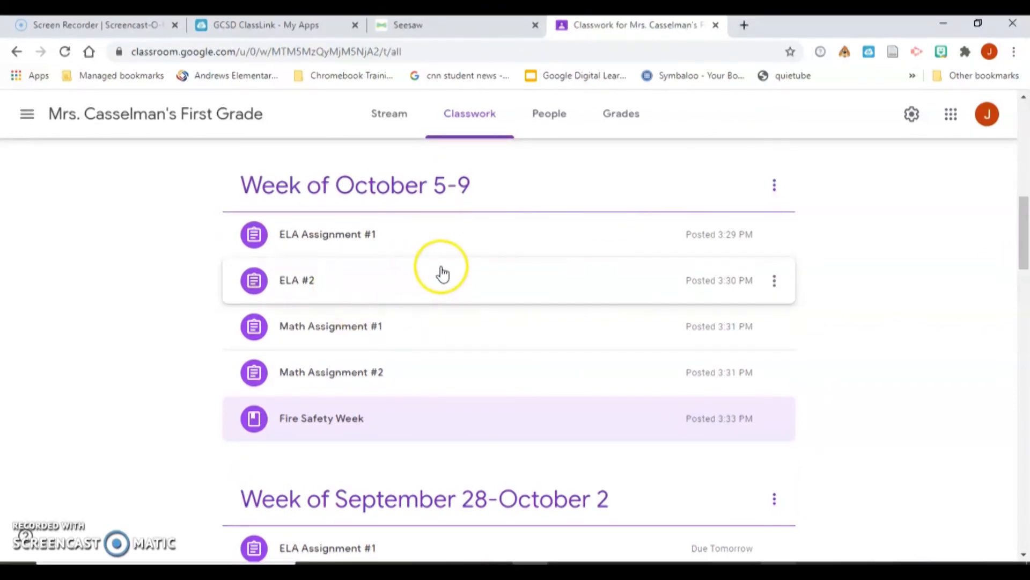
- Retitle the 'ELA #2' assignment to 'ELA Assignment #2' and save it
left_click(774, 290)
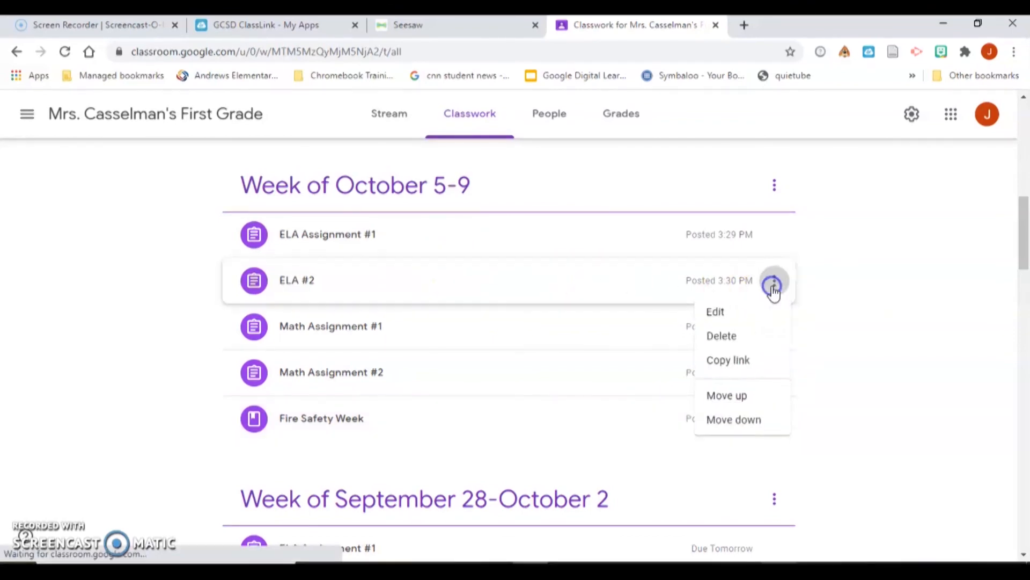
left_click(749, 313)
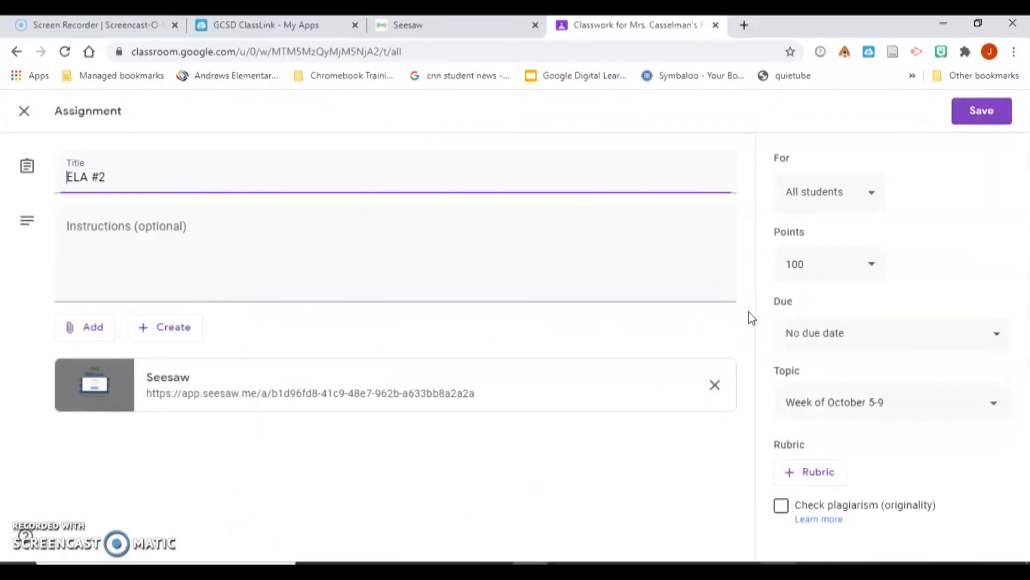
left_click(94, 176)
type("Assignment")
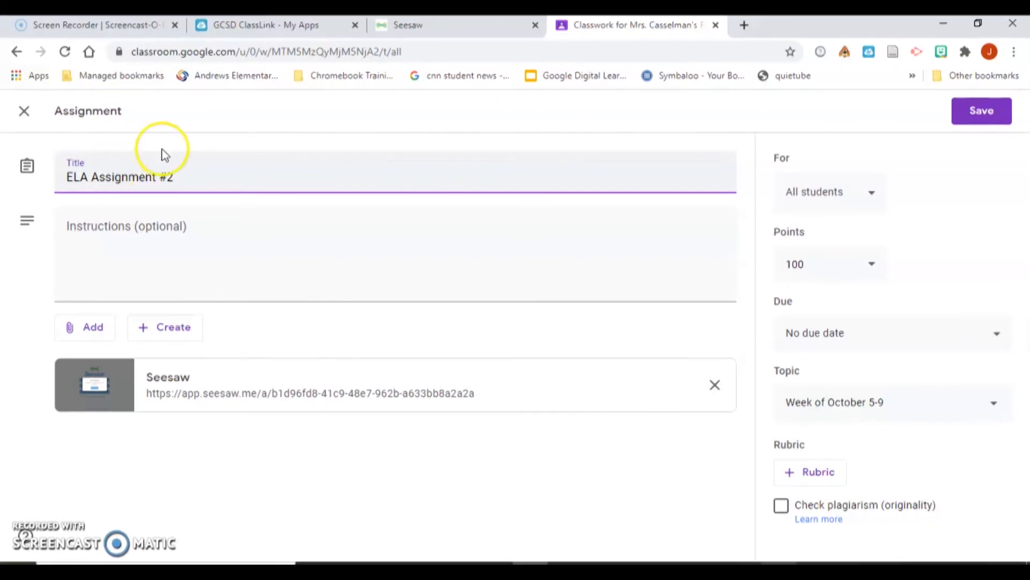
left_click(1009, 114)
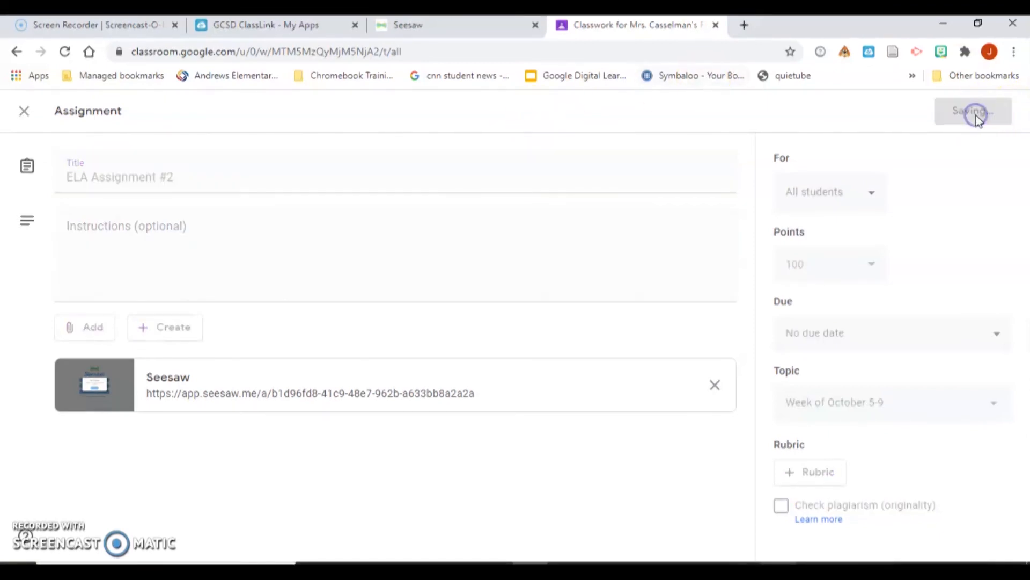